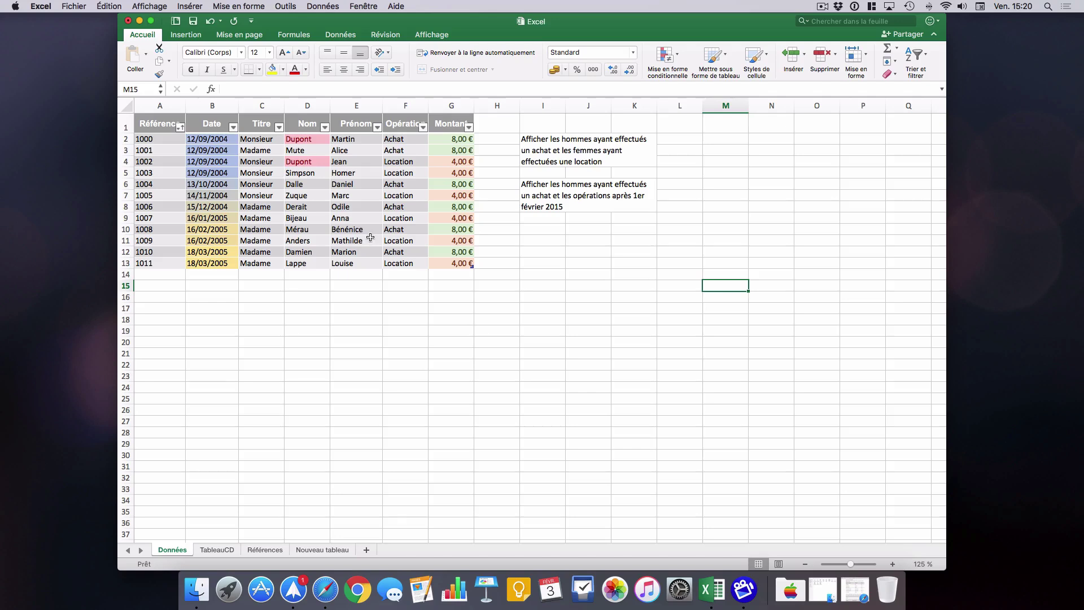
- Review the Prénom column's filter options and the two filtering requests written beside the data table
click(377, 126)
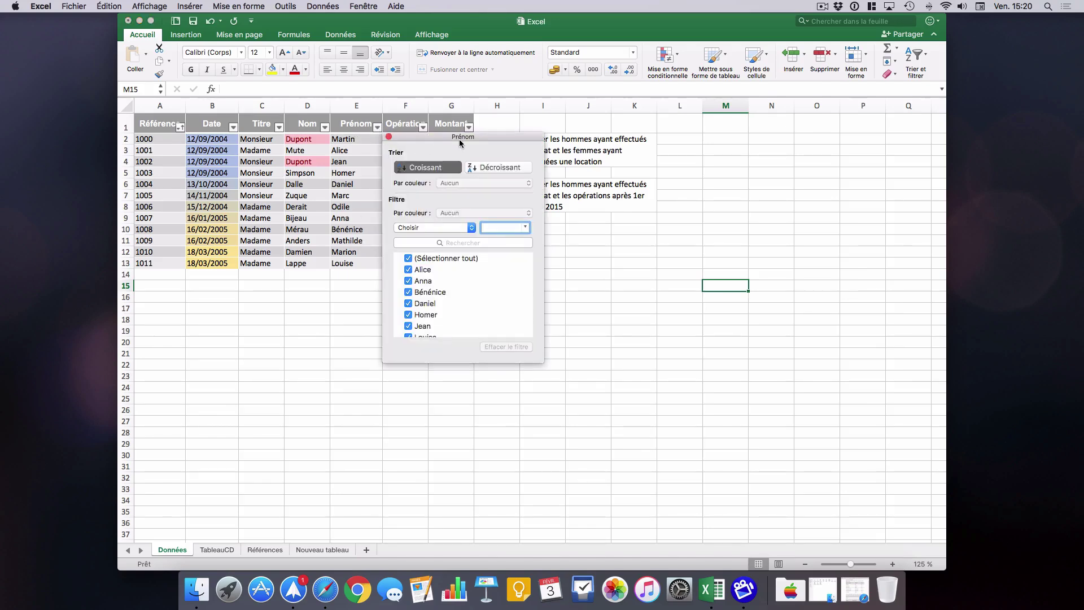
click(388, 136)
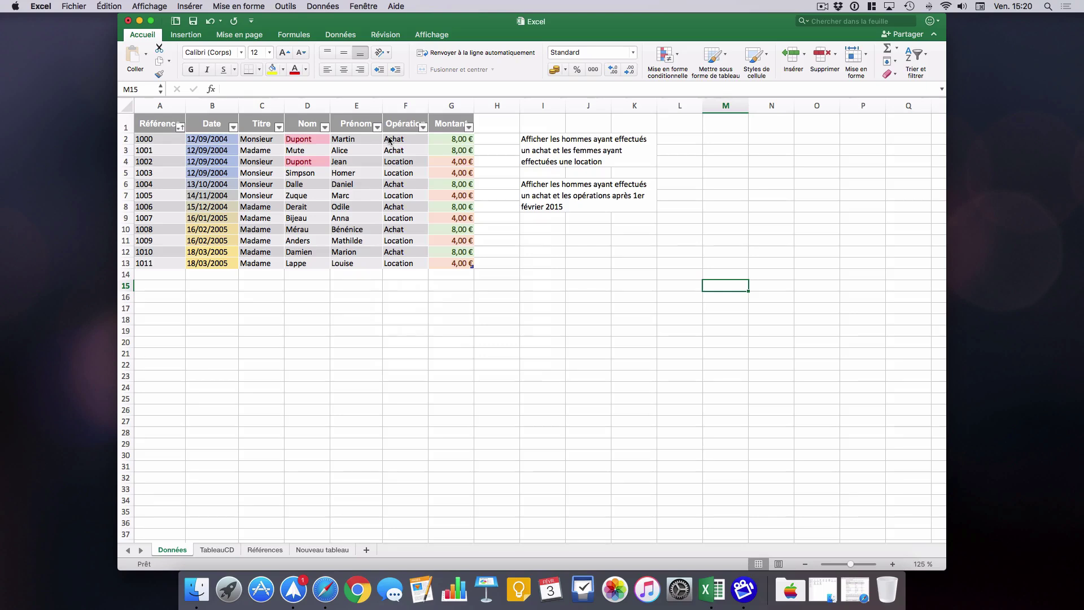
click(641, 154)
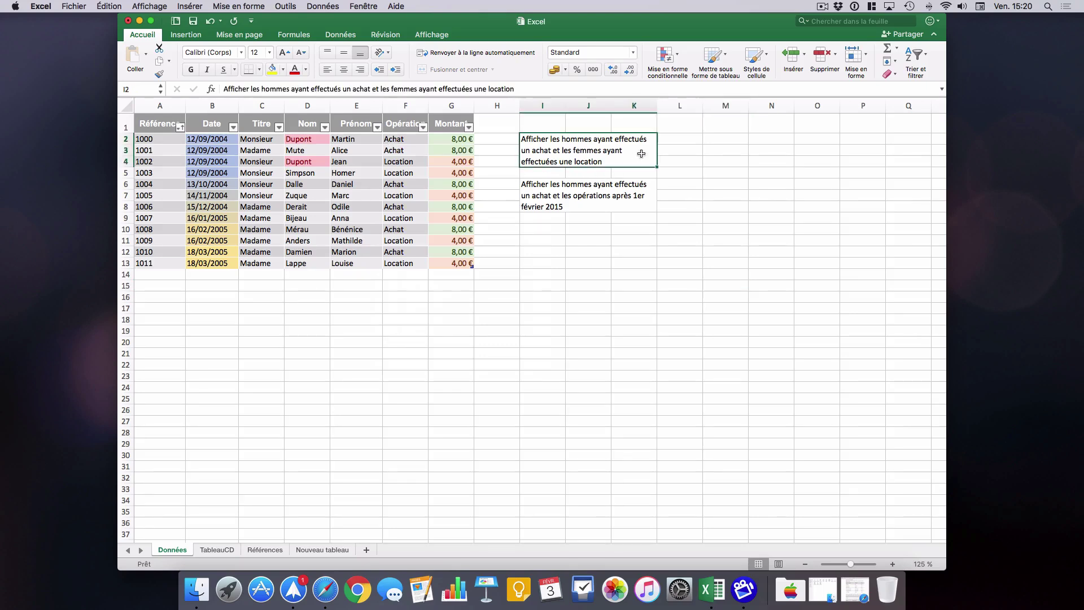
click(649, 194)
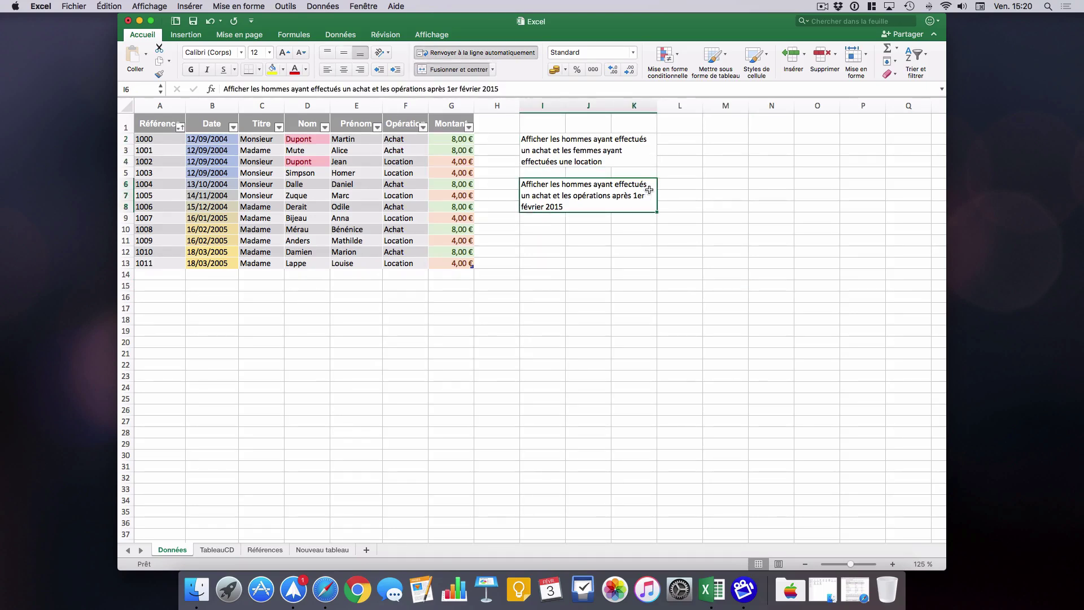
click(645, 157)
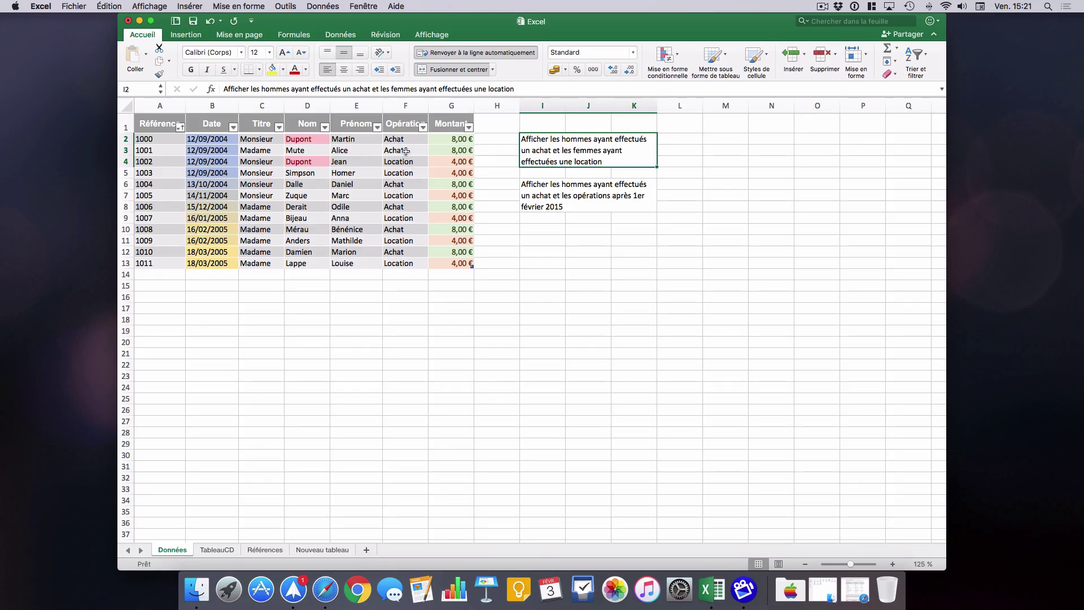
click(617, 204)
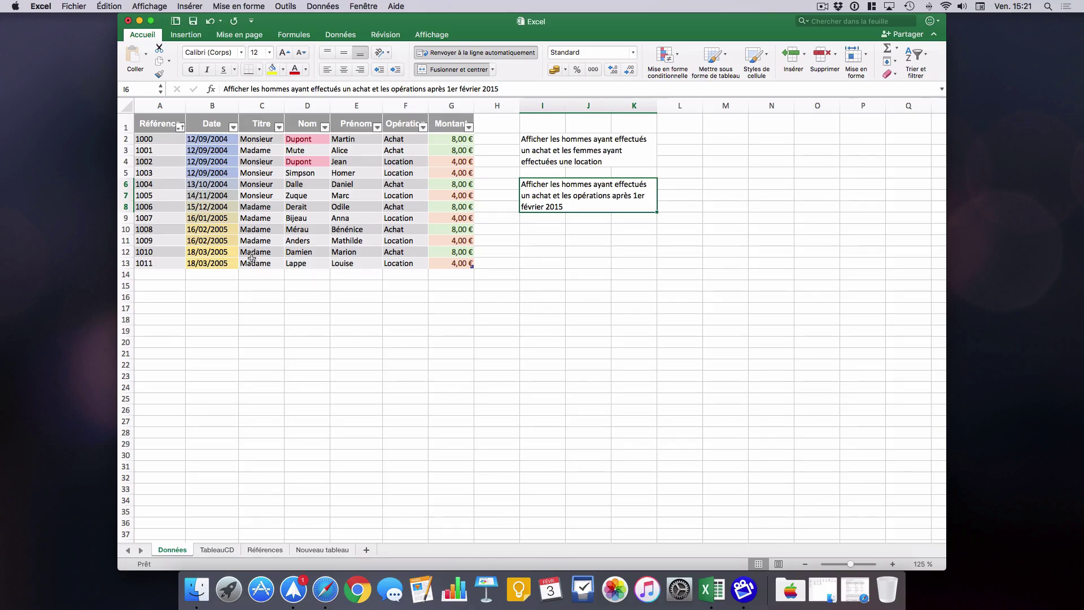
click(255, 139)
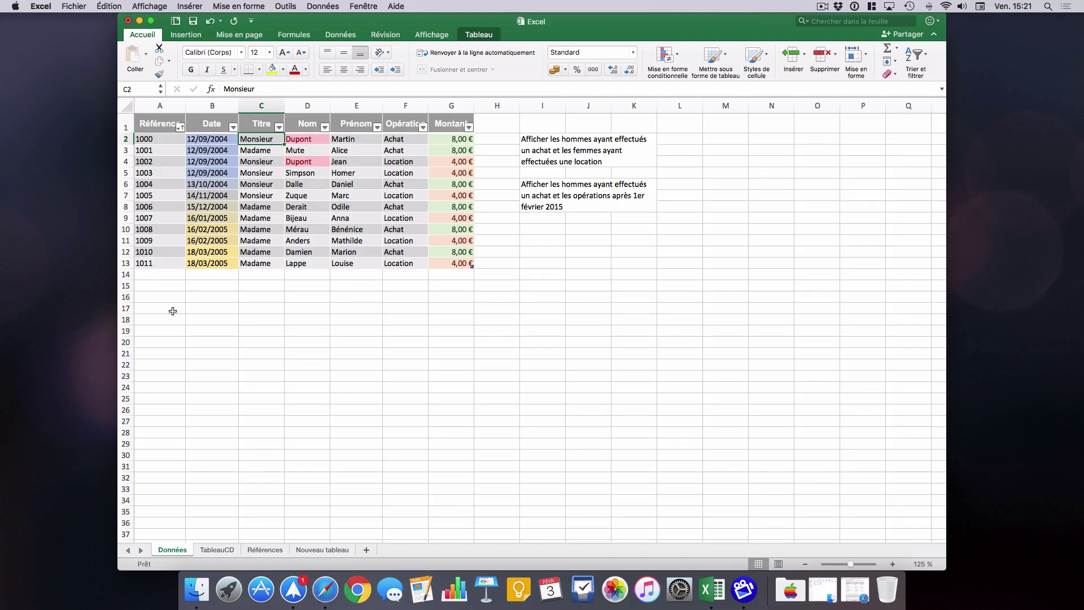
- Copy the table's header row A1:G1 to row 17, starting at A17, as the headings of a criteria area
drag(163, 125, 457, 124)
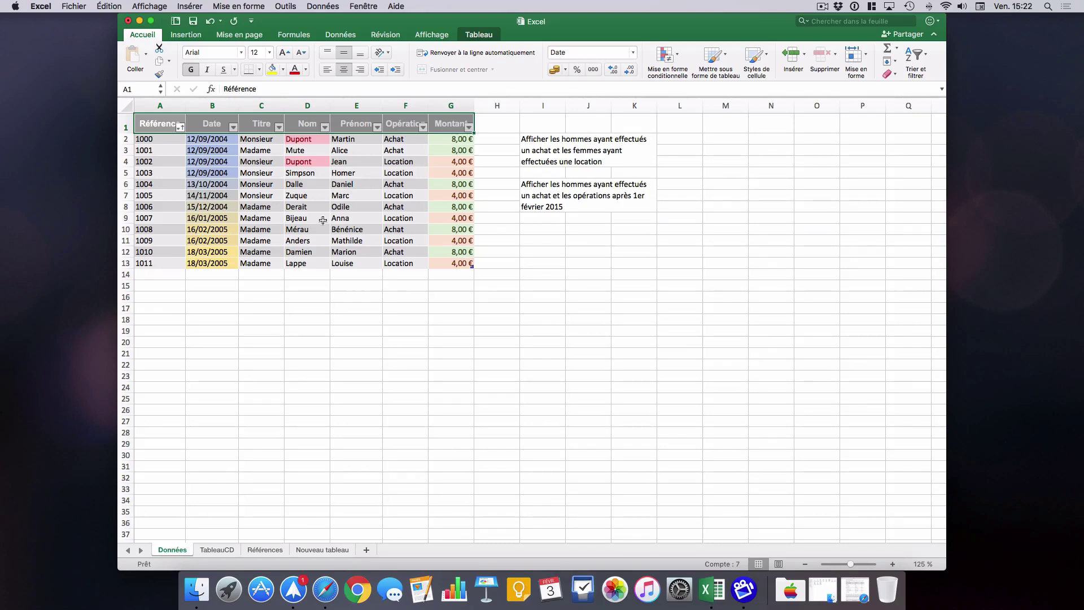
key(super+c)
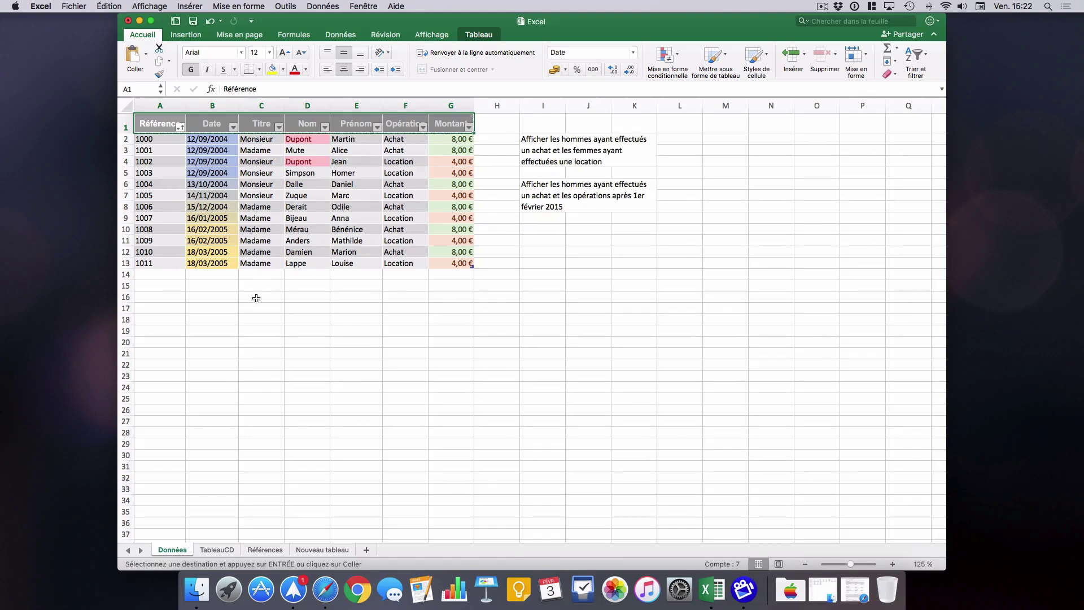
click(175, 307)
key(super+v)
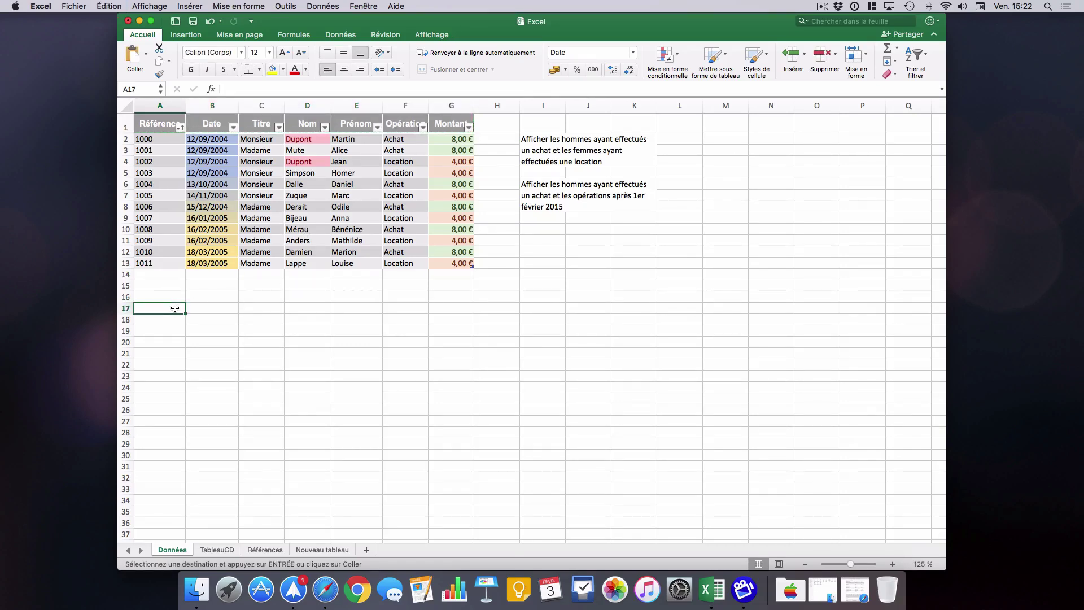
click(174, 317)
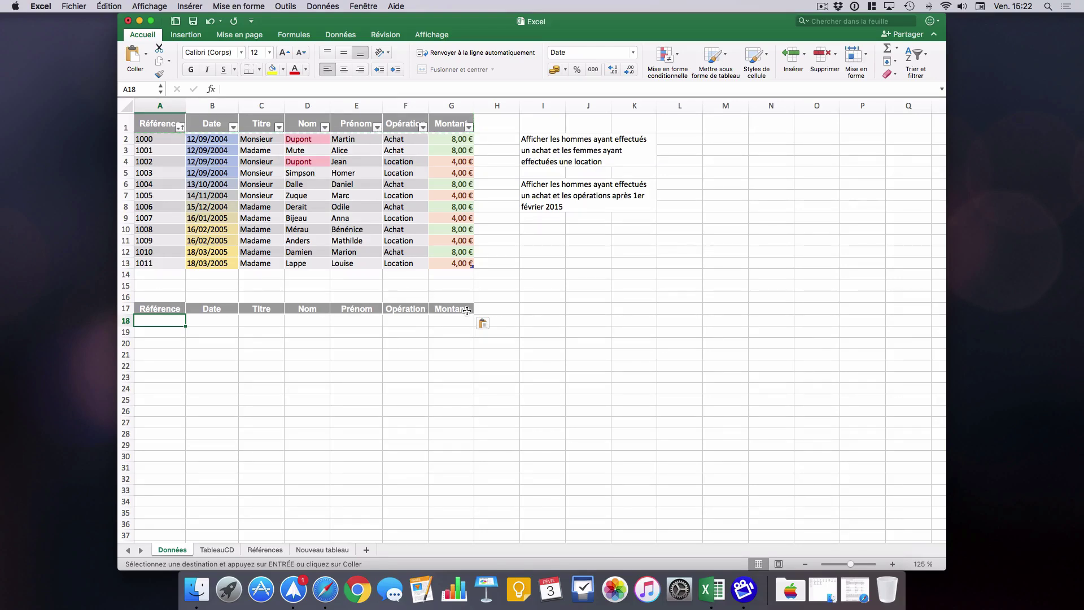
- Fill the first criteria row with "Monsieur" under Titre in C18 and "Achat" under Opération in F18
click(262, 320)
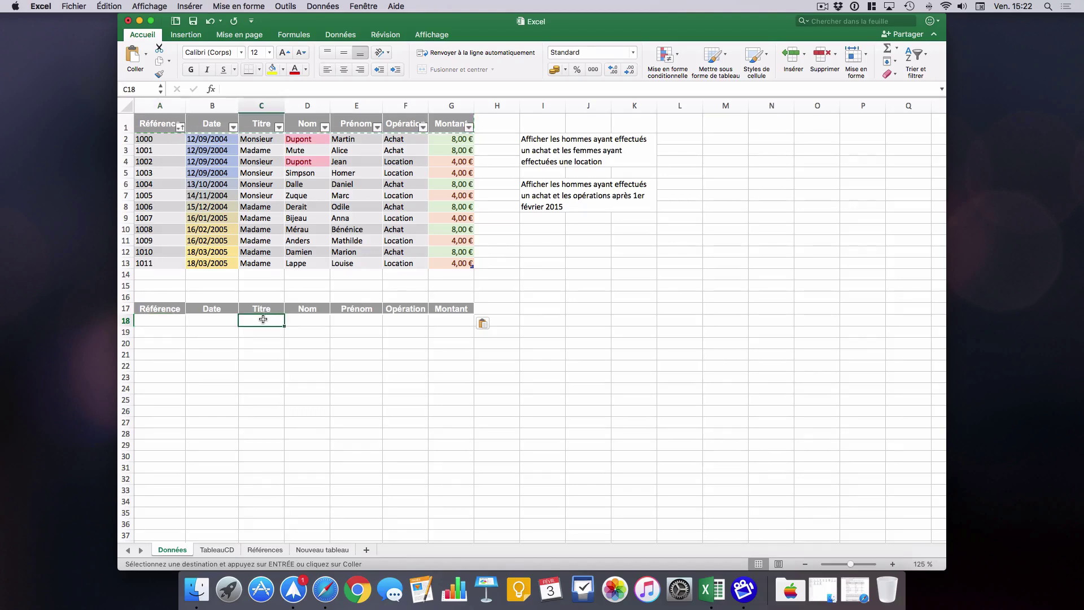
text(Monsieur)
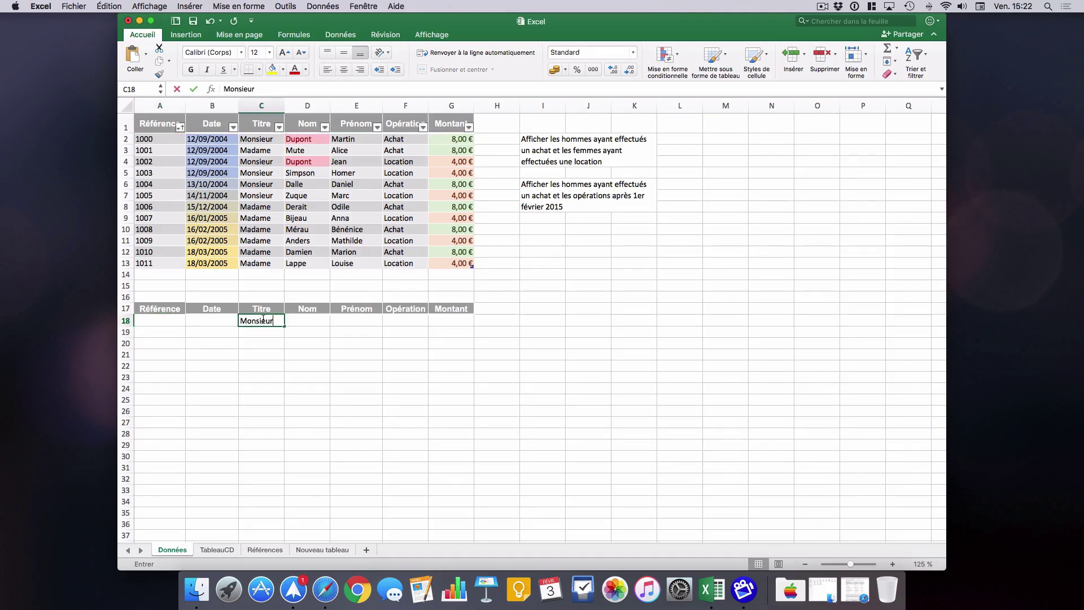
key(Tab)
key(Tab)
key(Tab)
text(A)
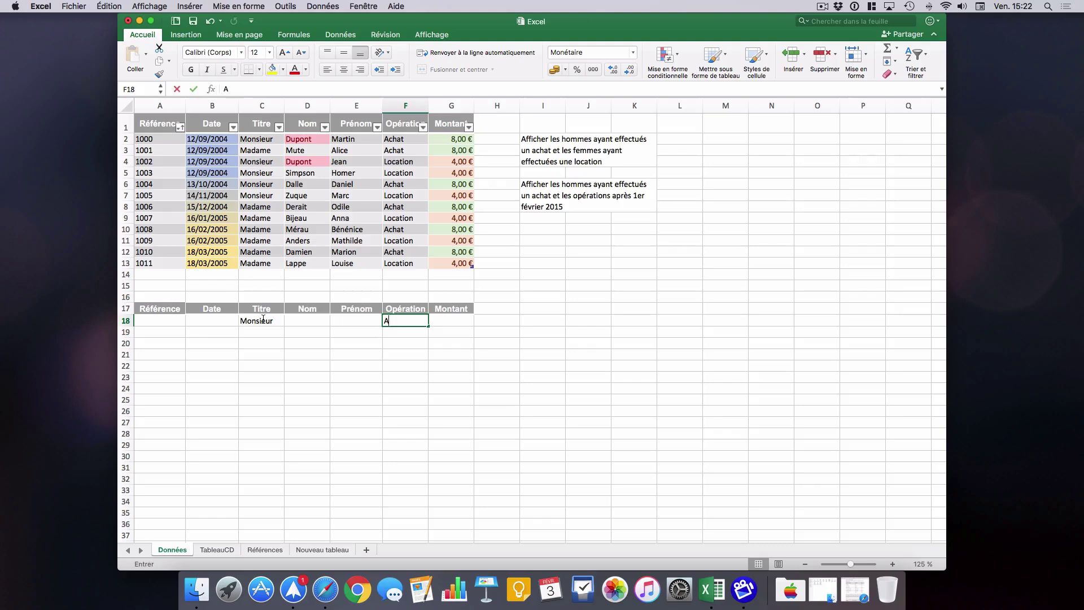
text(chat)
key(Return)
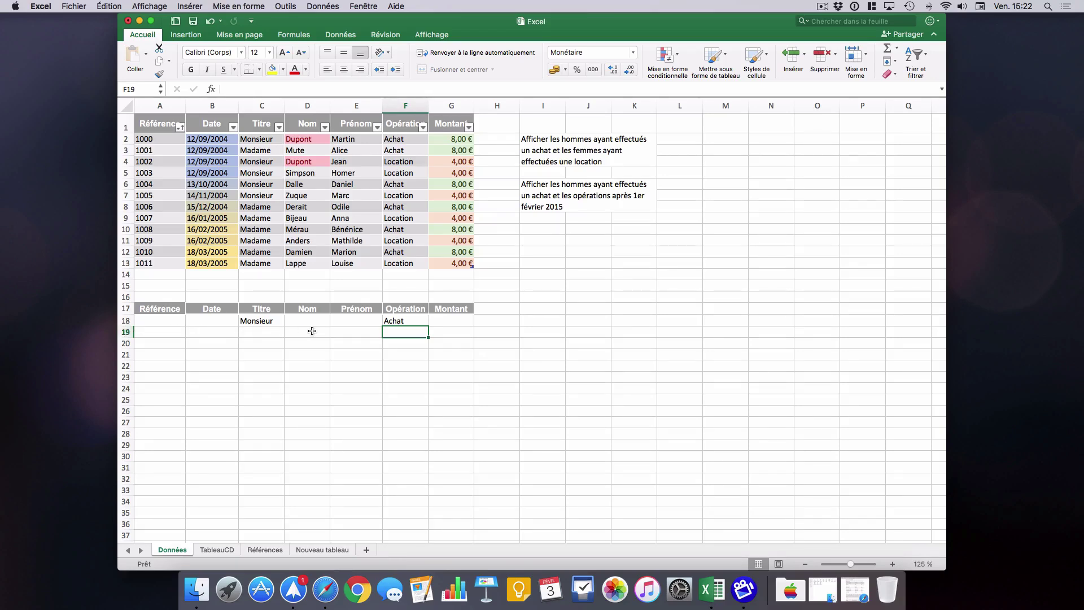
- Fill the second criteria row with "Madame" under Titre in C19 and "Location" under Opération in F19
click(264, 333)
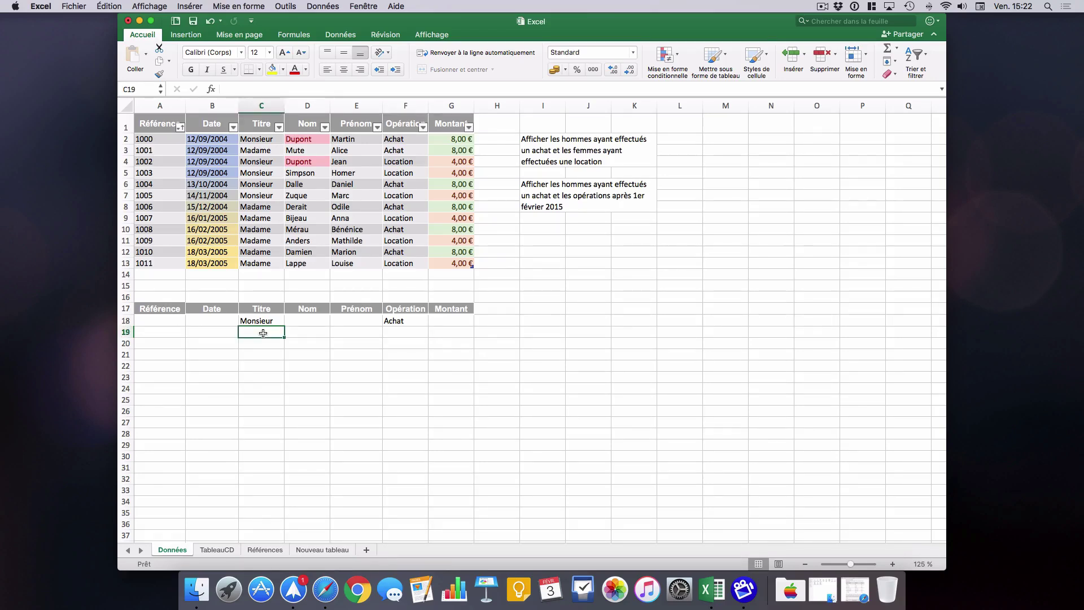
text(Madame)
key(Tab)
key(Tab)
key(Tab)
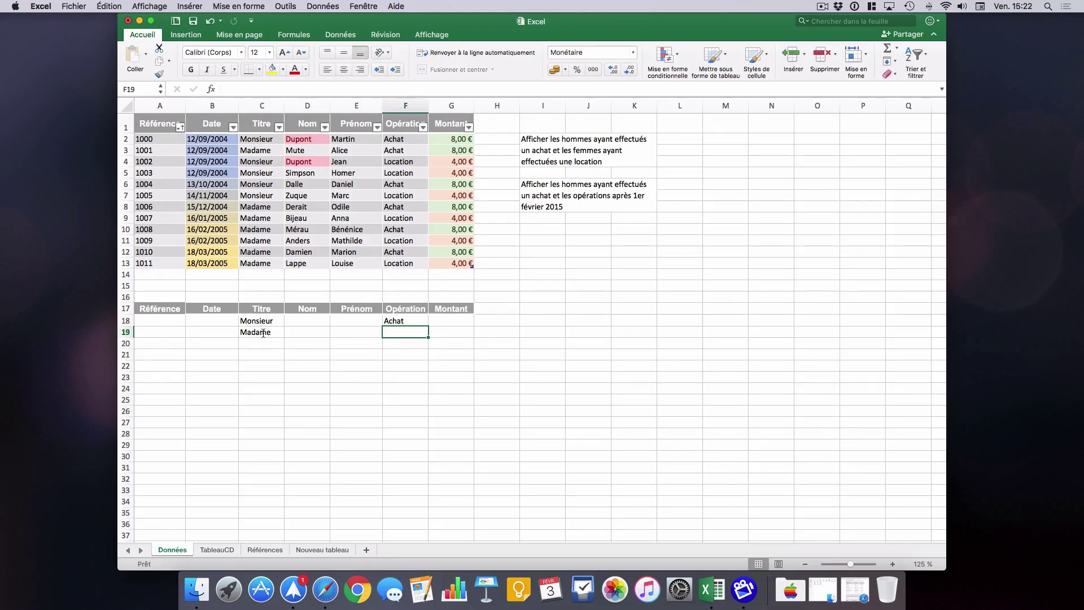
text(Location)
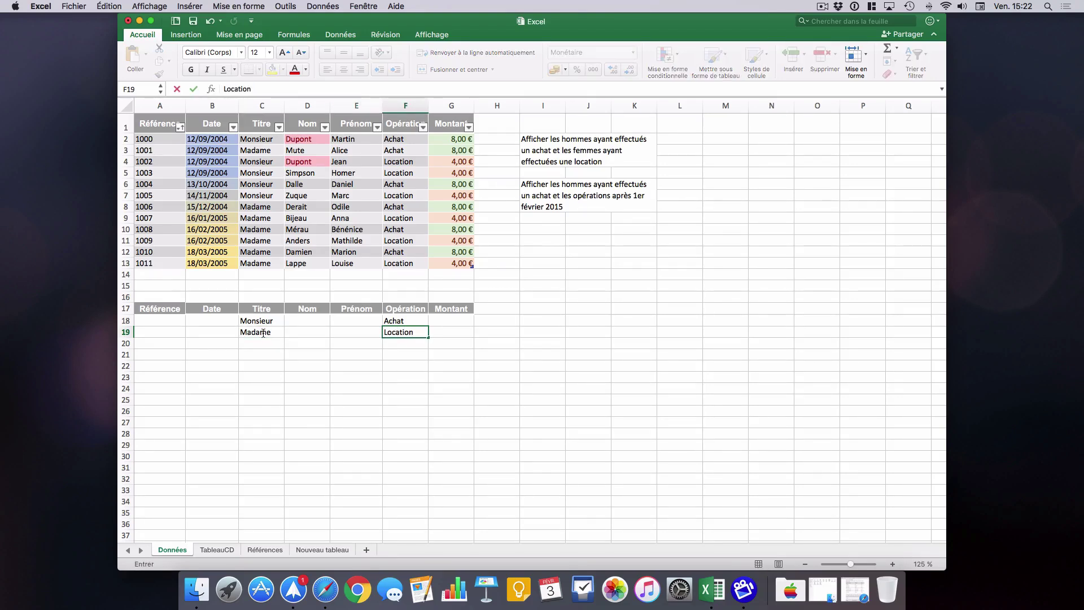
key(Return)
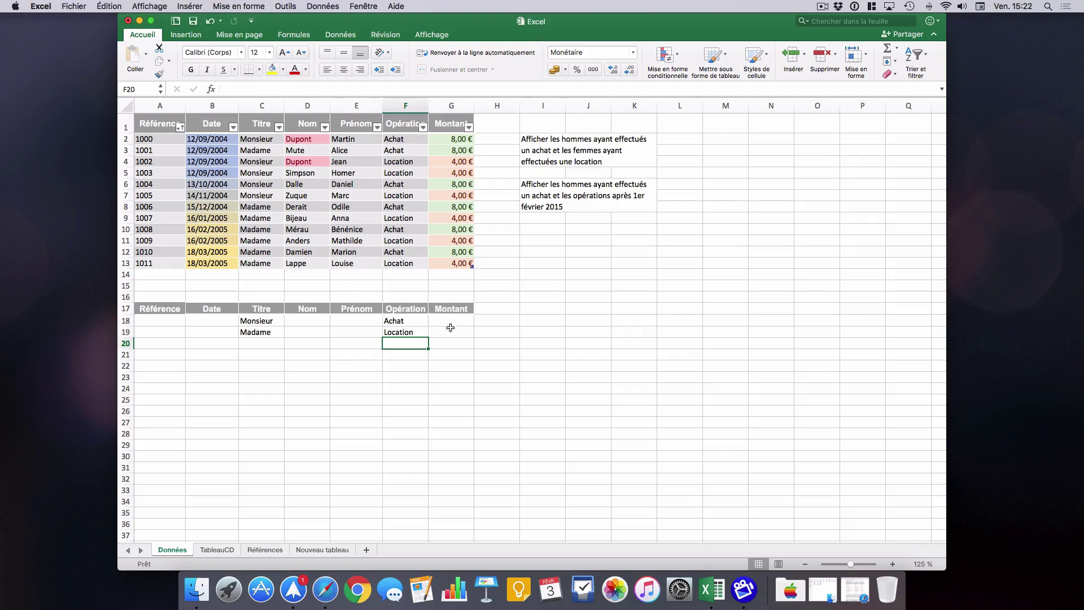
drag(451, 332, 159, 312)
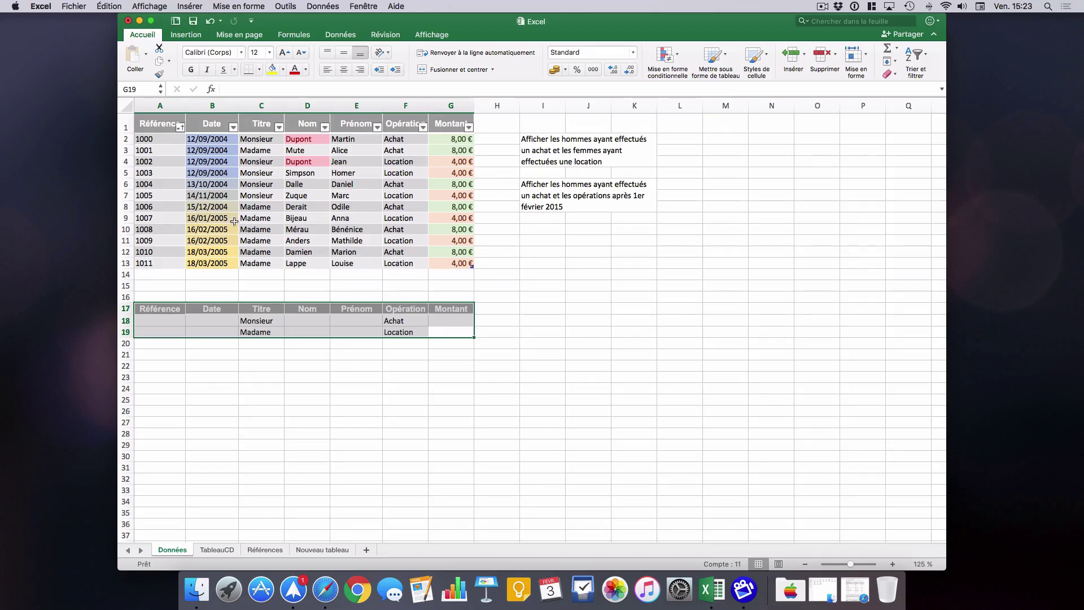
drag(158, 123, 460, 263)
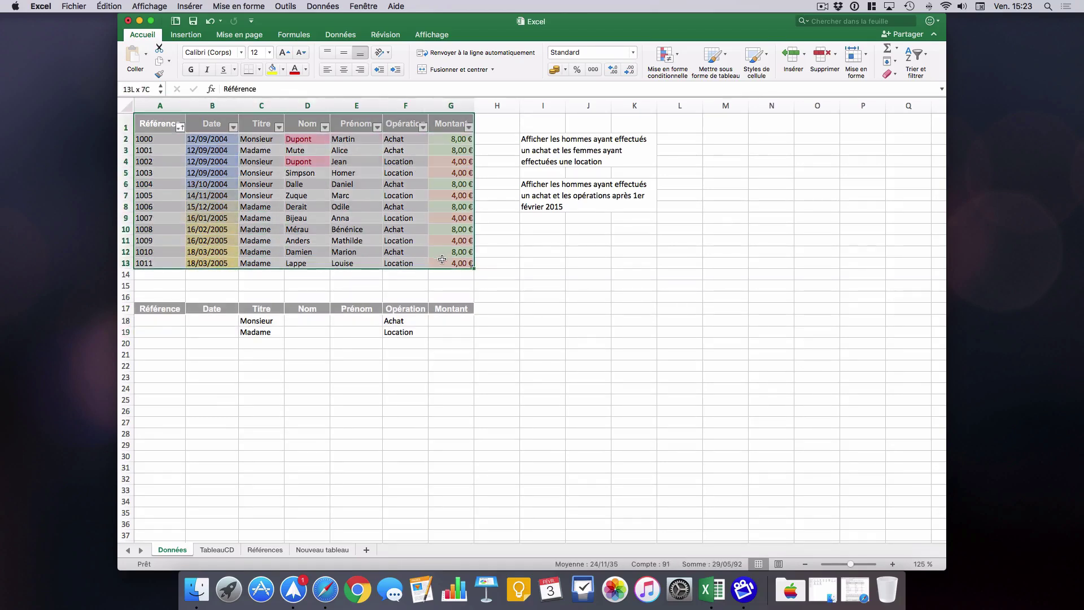
drag(161, 309, 451, 333)
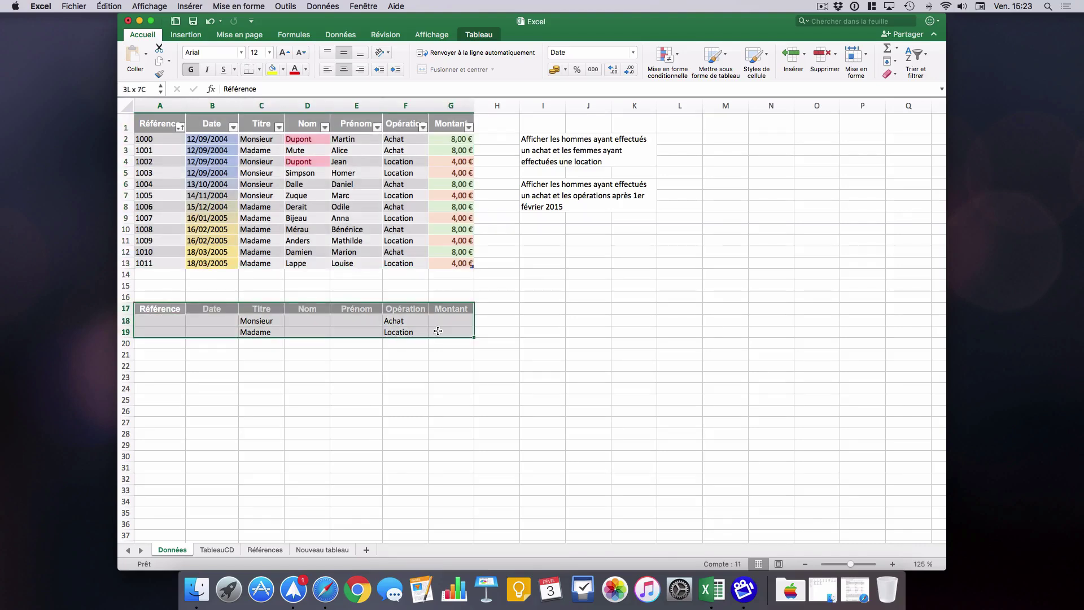
click(380, 365)
- Apply an advanced filter in place to the data table A1:G13, using A17:G19 as the criteria range
drag(157, 123, 449, 261)
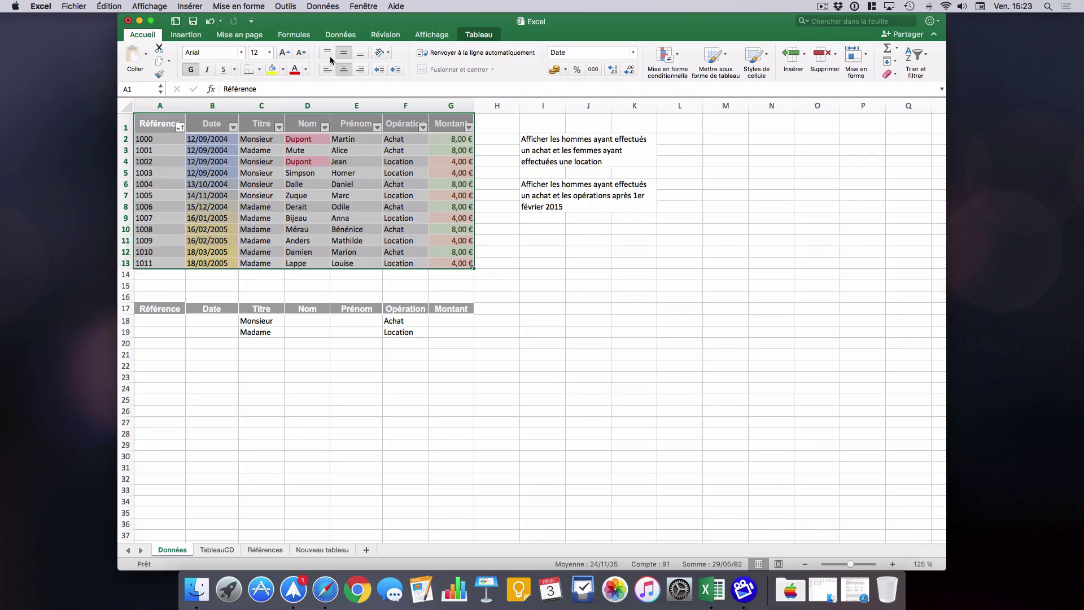
click(340, 36)
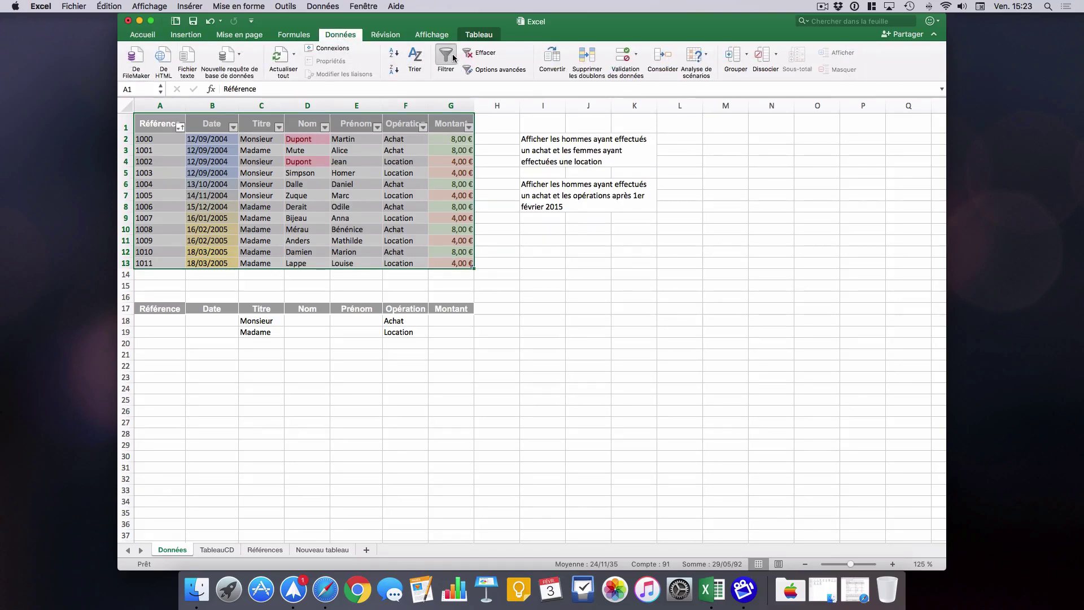
click(516, 70)
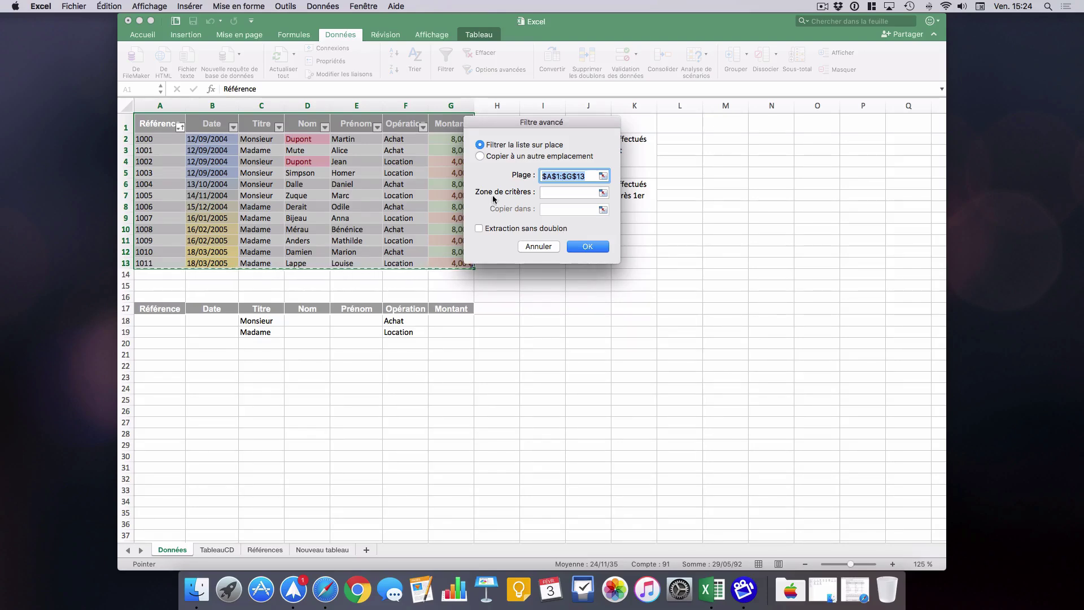
click(603, 193)
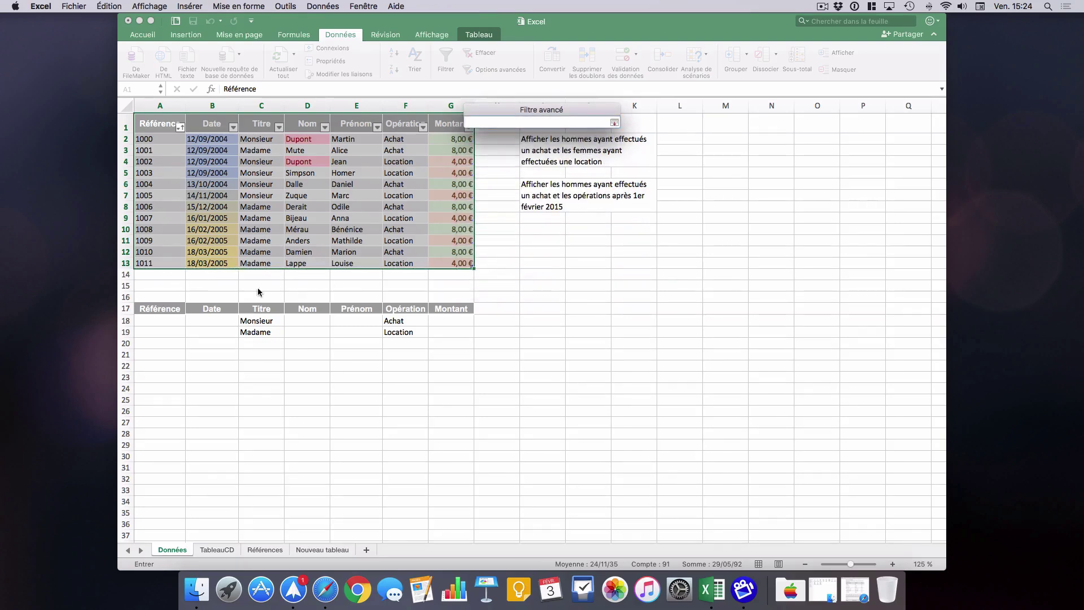
mouse_move(161, 308)
mouse_down()
mouse_move(441, 313)
mouse_move(441, 328)
mouse_up()
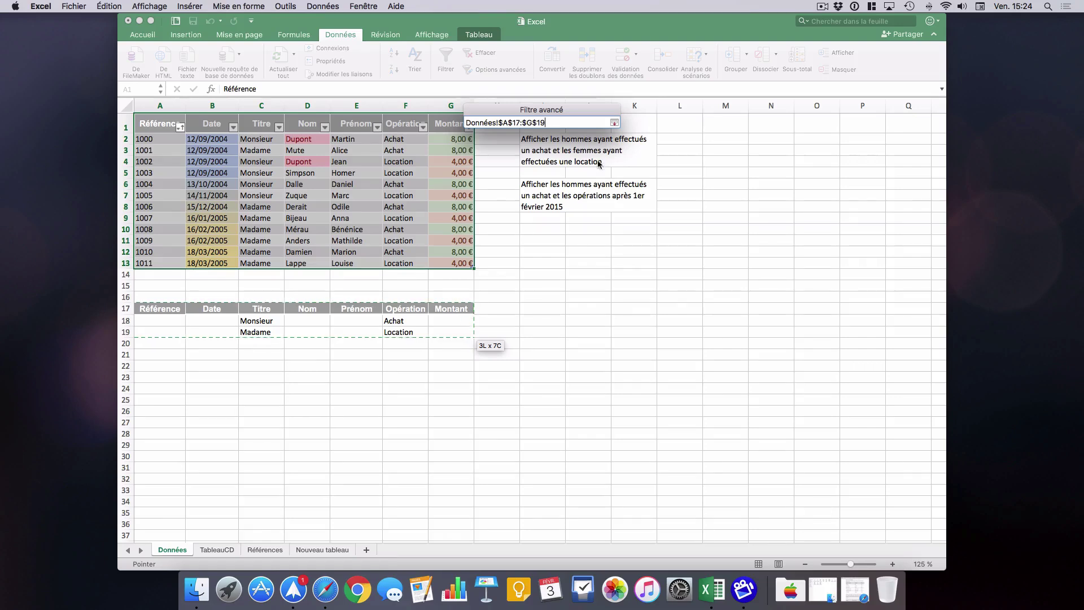
click(614, 123)
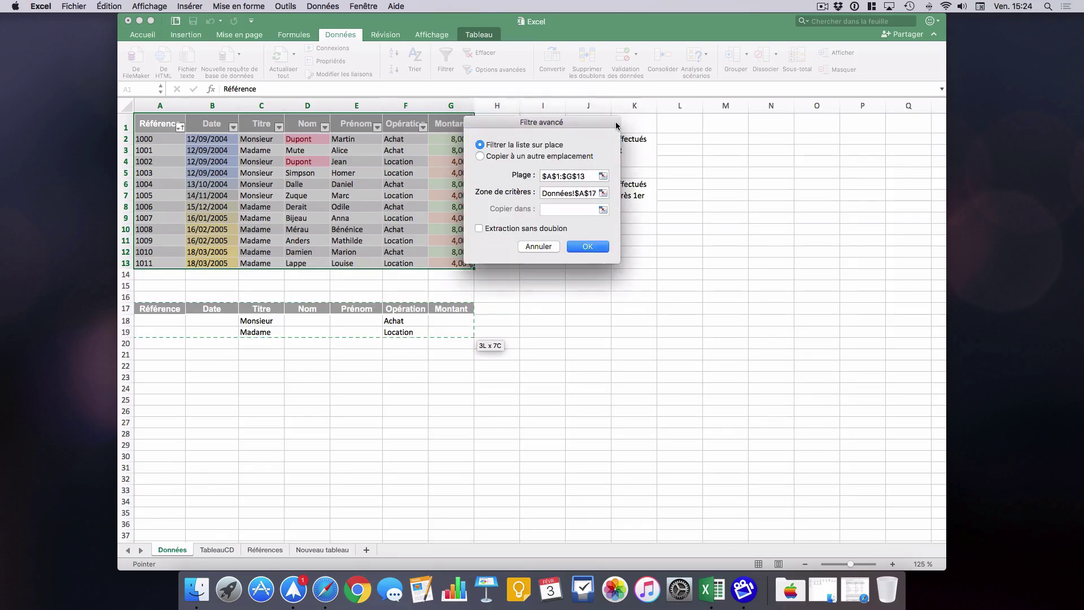
click(591, 246)
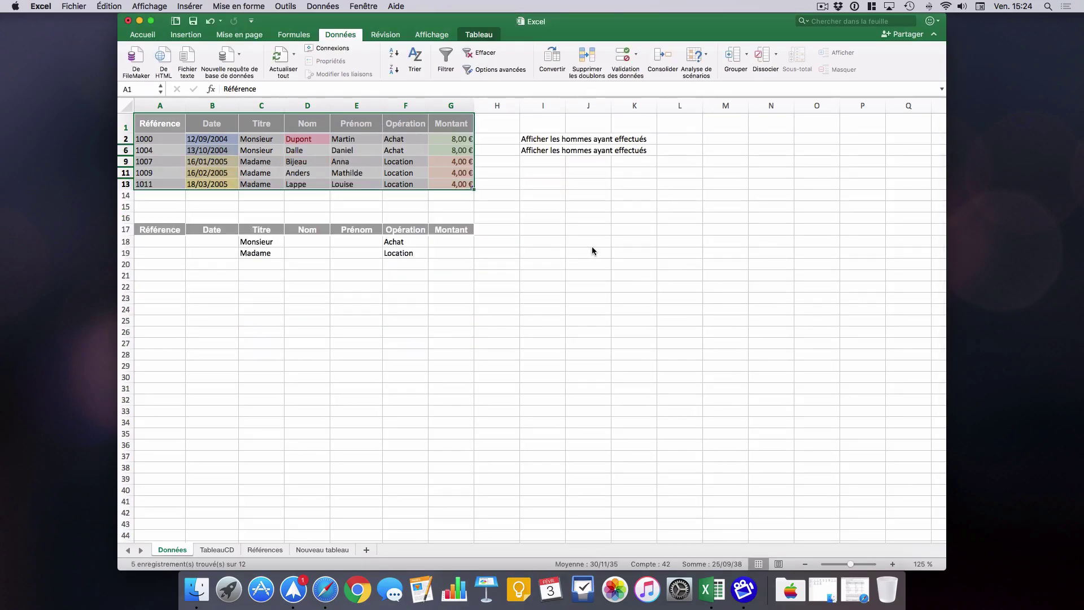
- Check the filtered rows' Titre and Opération values against the two criteria rows
click(592, 247)
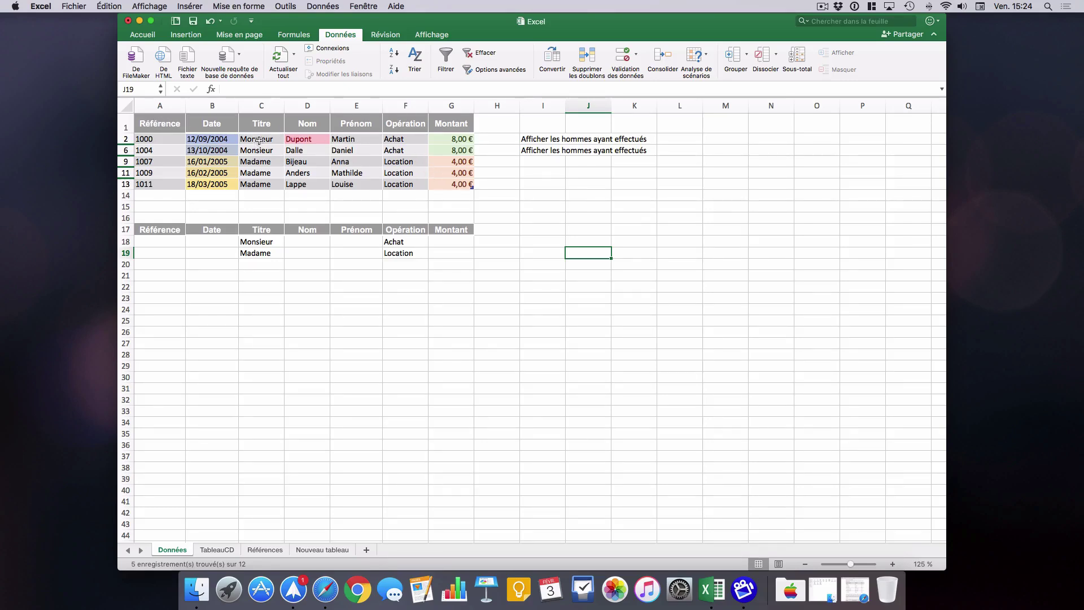
drag(258, 139, 407, 147)
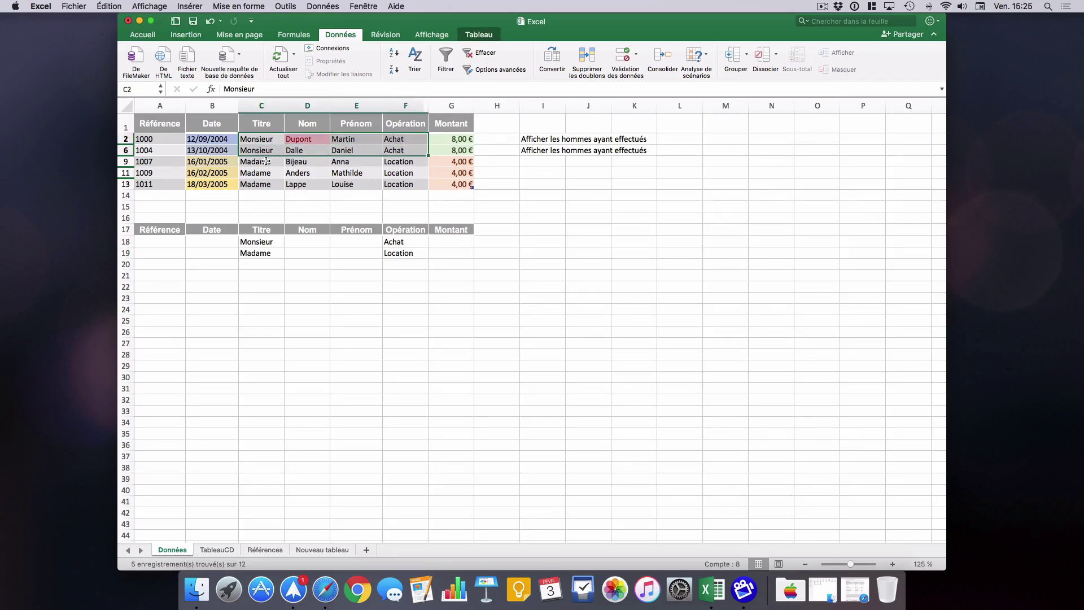
drag(268, 160, 404, 182)
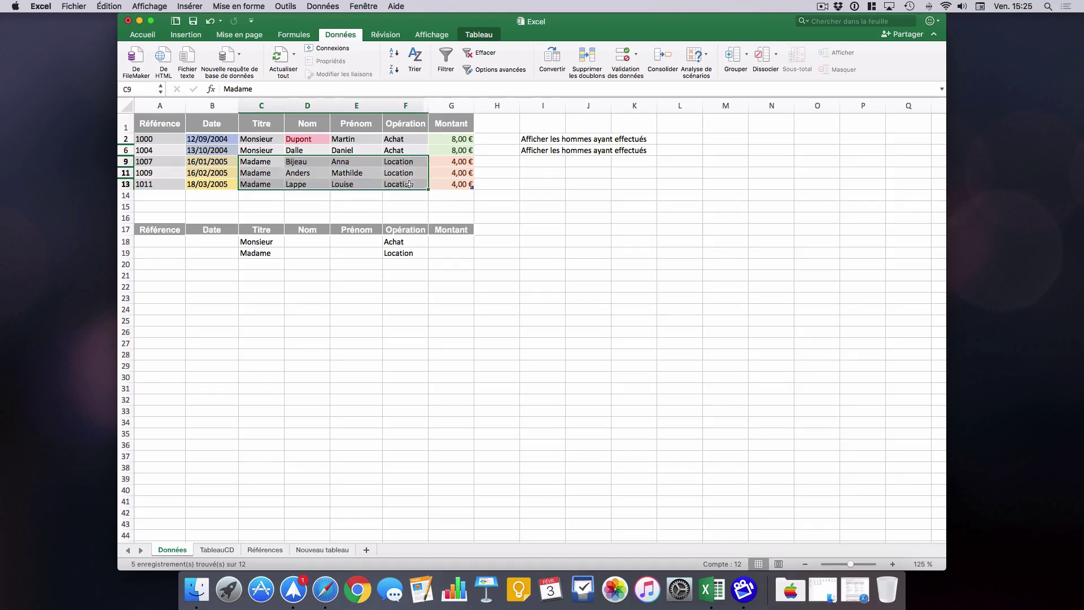
click(537, 275)
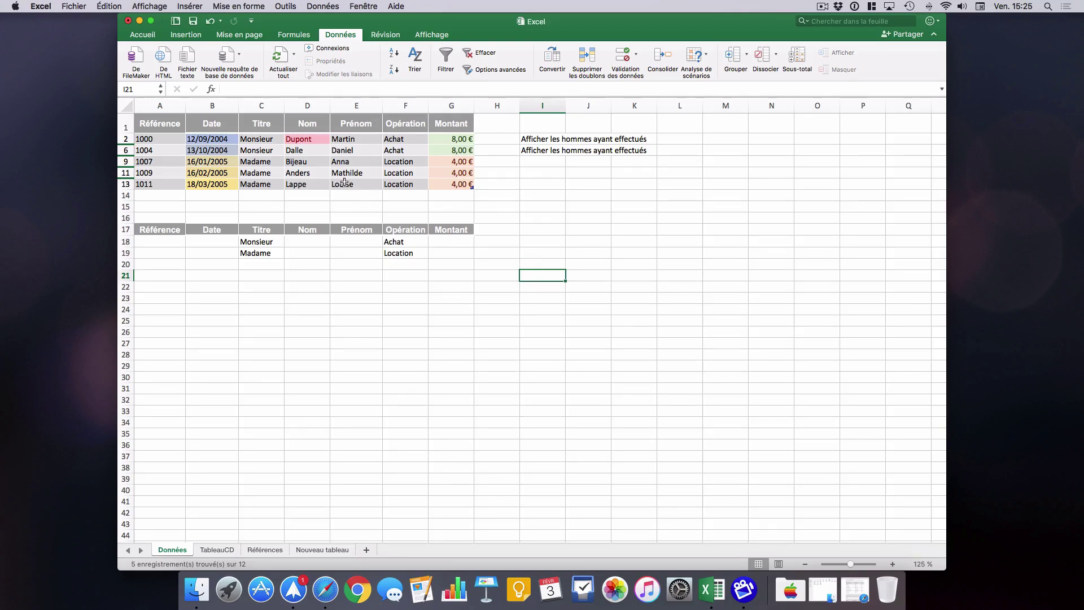
- Clear the advanced filter from the data table to show all its rows
click(326, 170)
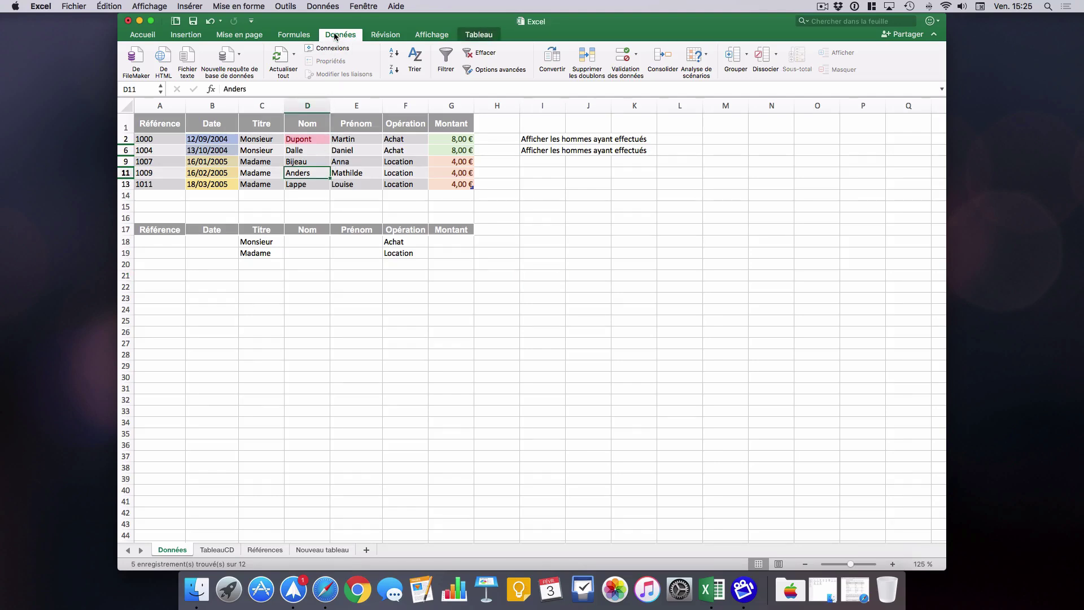
click(481, 55)
click(636, 319)
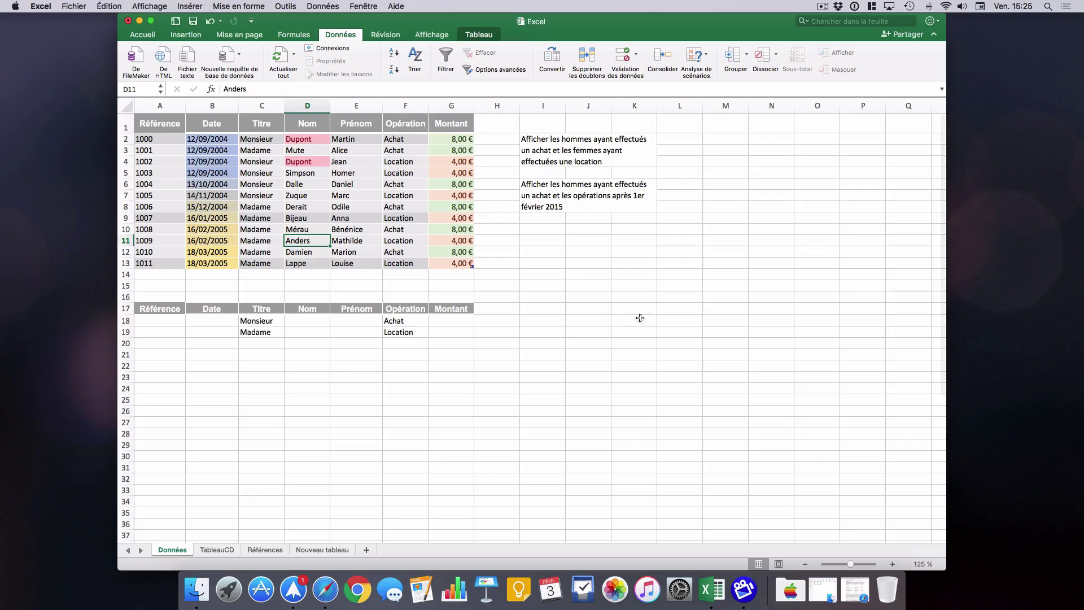
- Clear the previous criteria entries from A18:G20 beneath the criteria headers
click(592, 323)
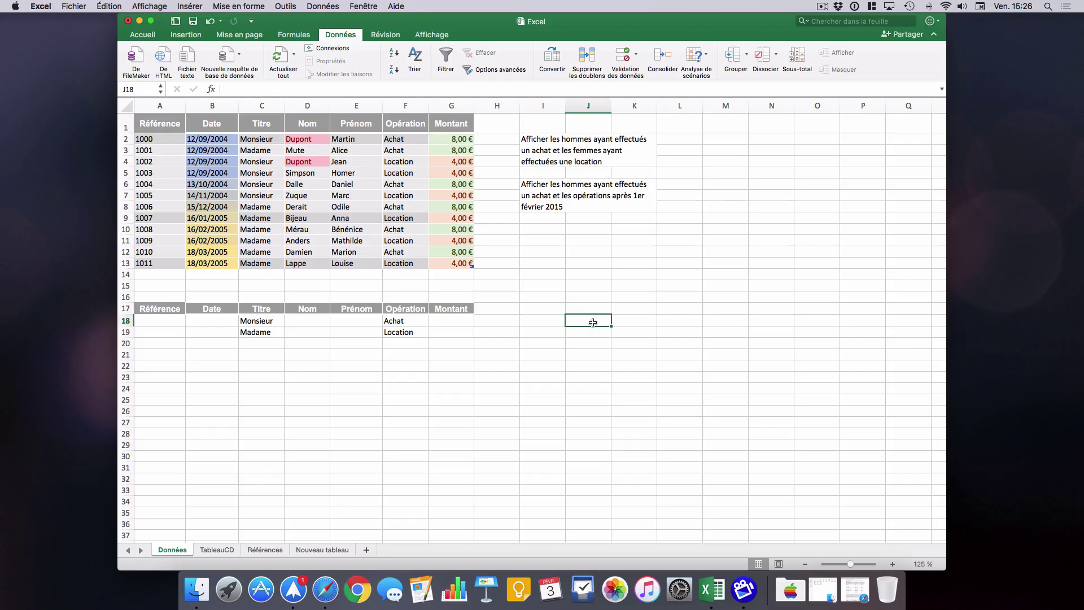
click(594, 205)
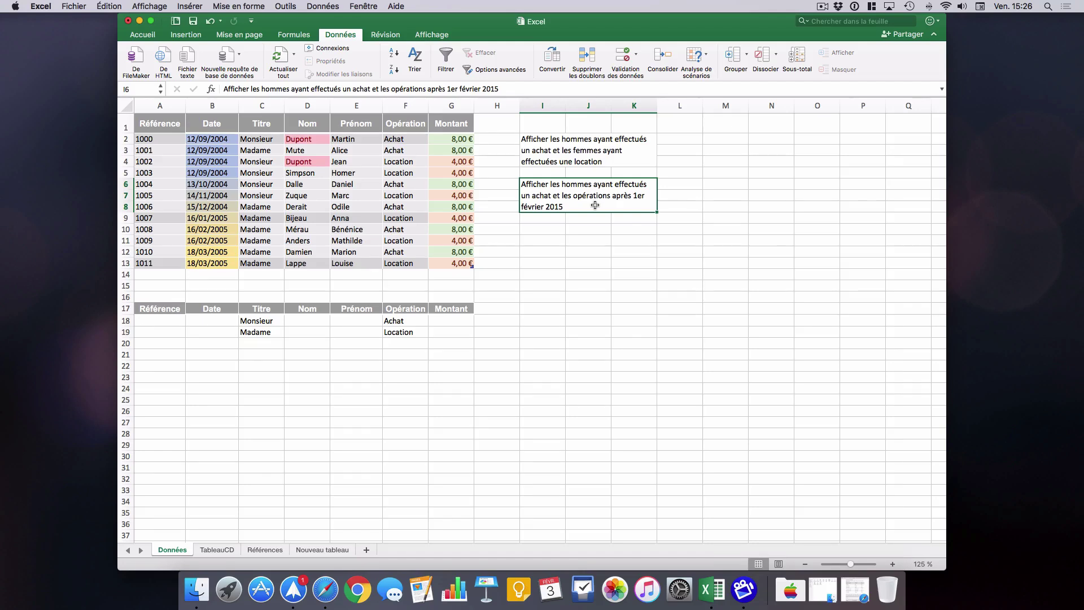
drag(169, 321, 461, 339)
key(Delete)
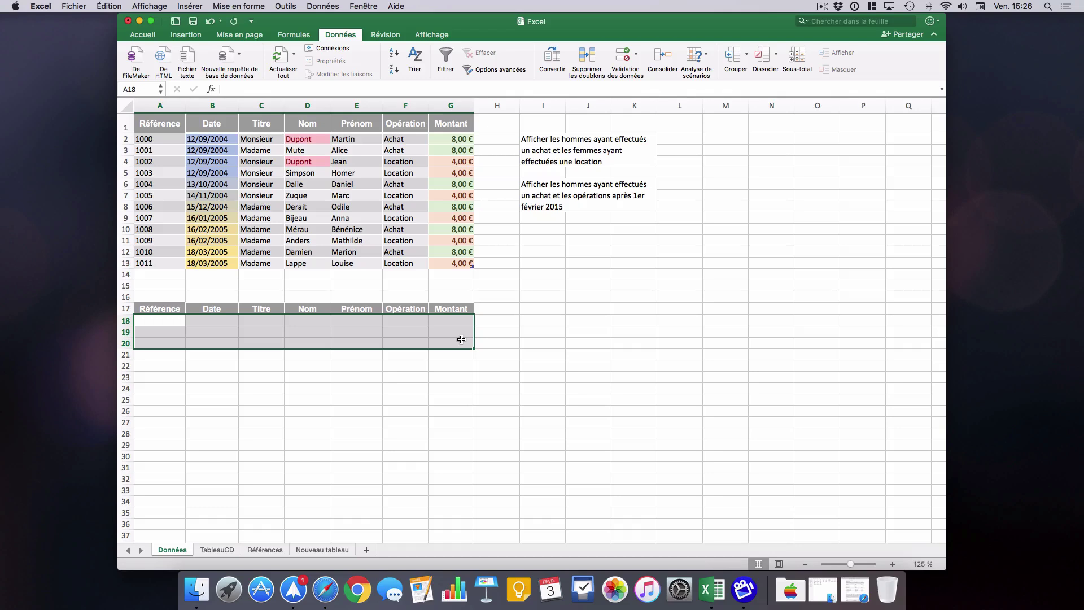
click(529, 374)
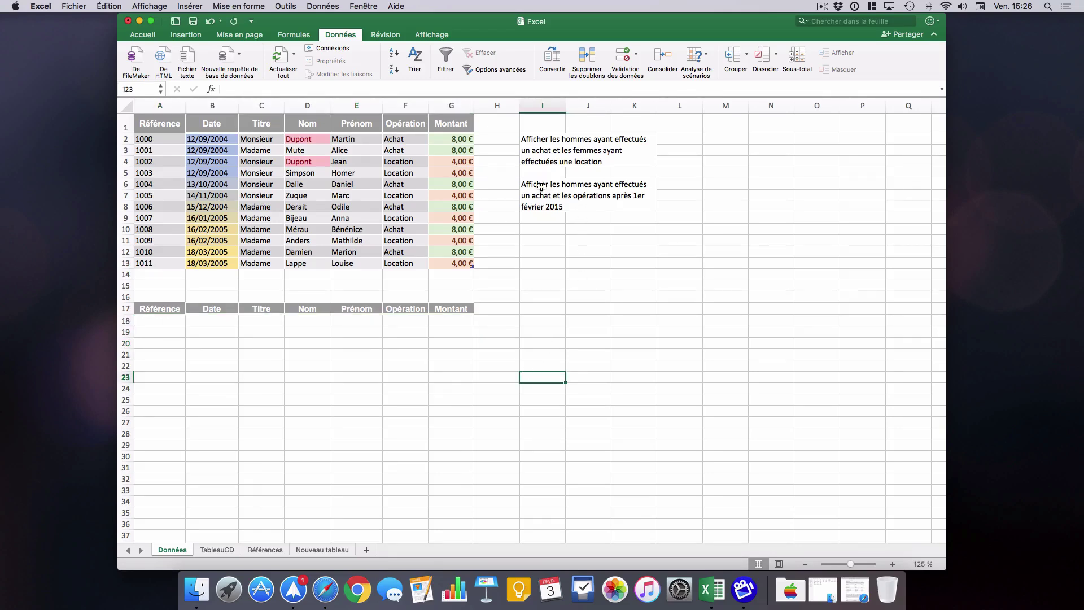
- Fill the first criteria row with "Monsieur" under Titre in C18 and "Achat" under Opération in F18
click(628, 205)
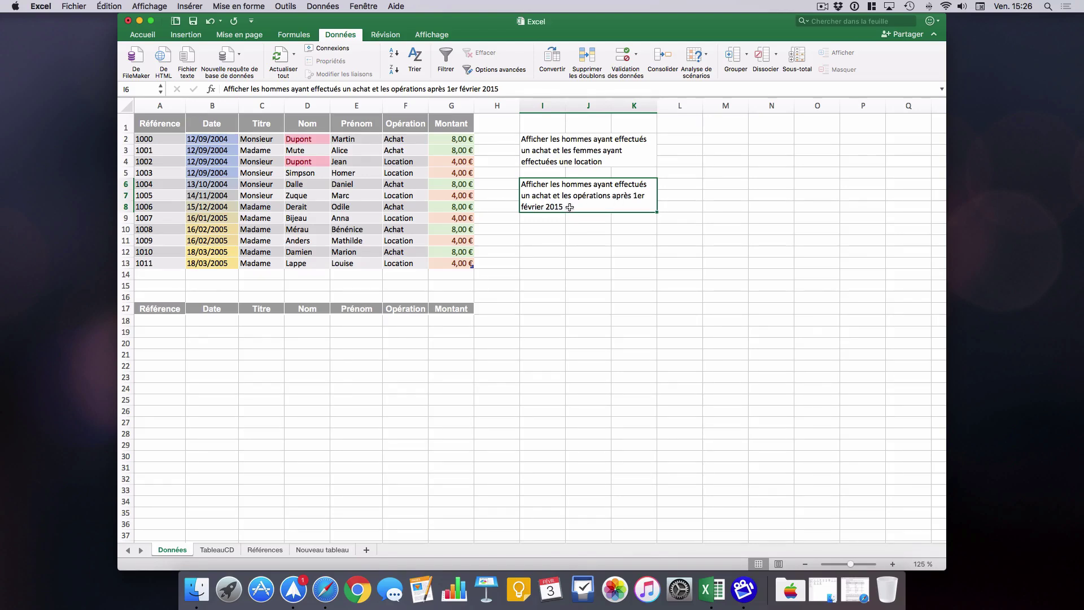
click(215, 320)
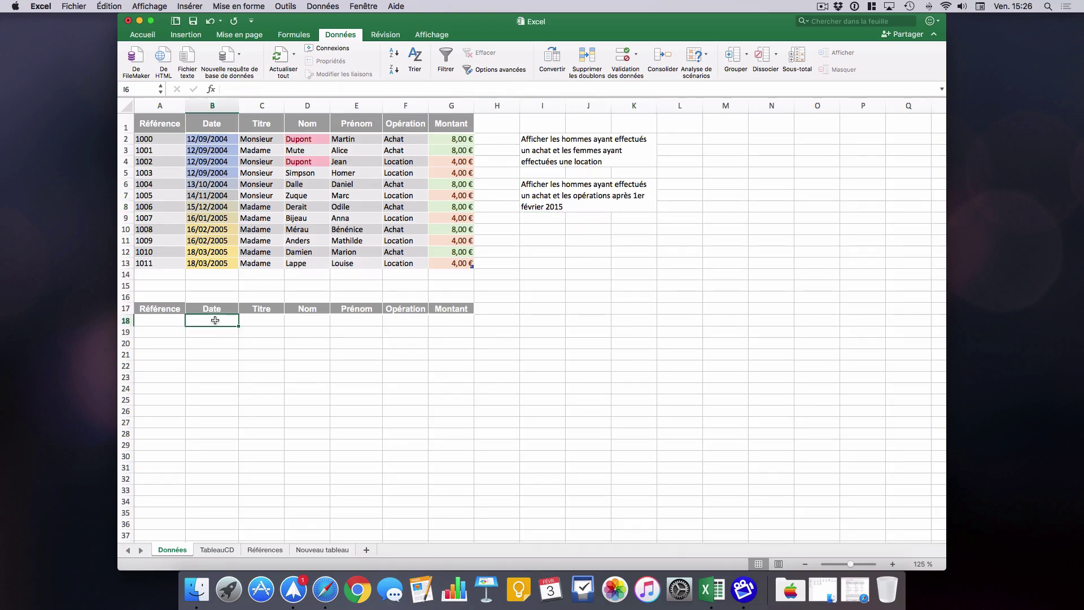
click(261, 318)
text(Mon)
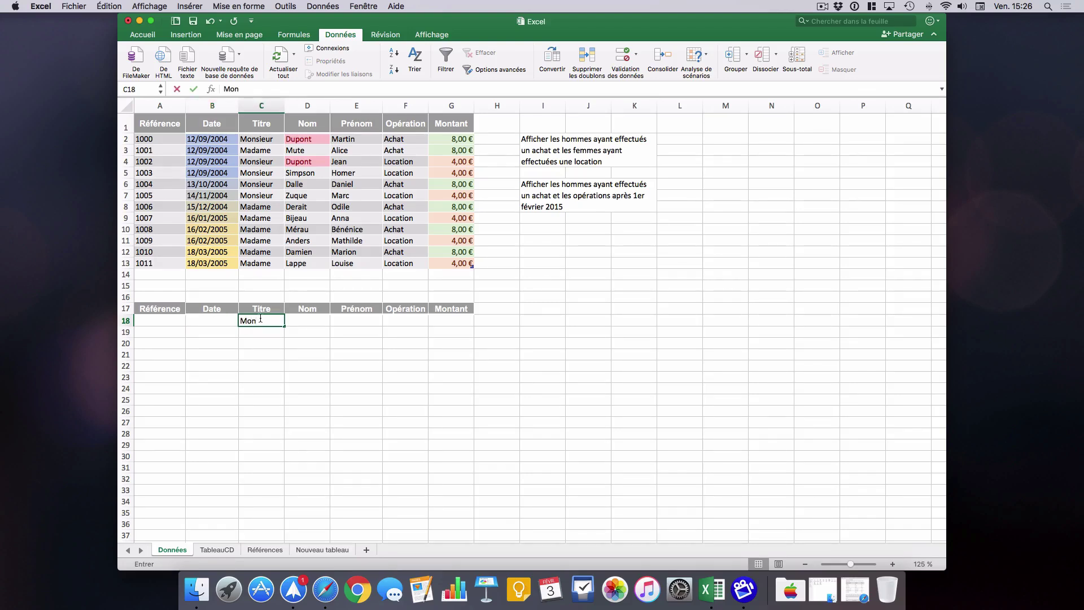
text(sieur)
key(Tab)
key(Tab)
key(Tab)
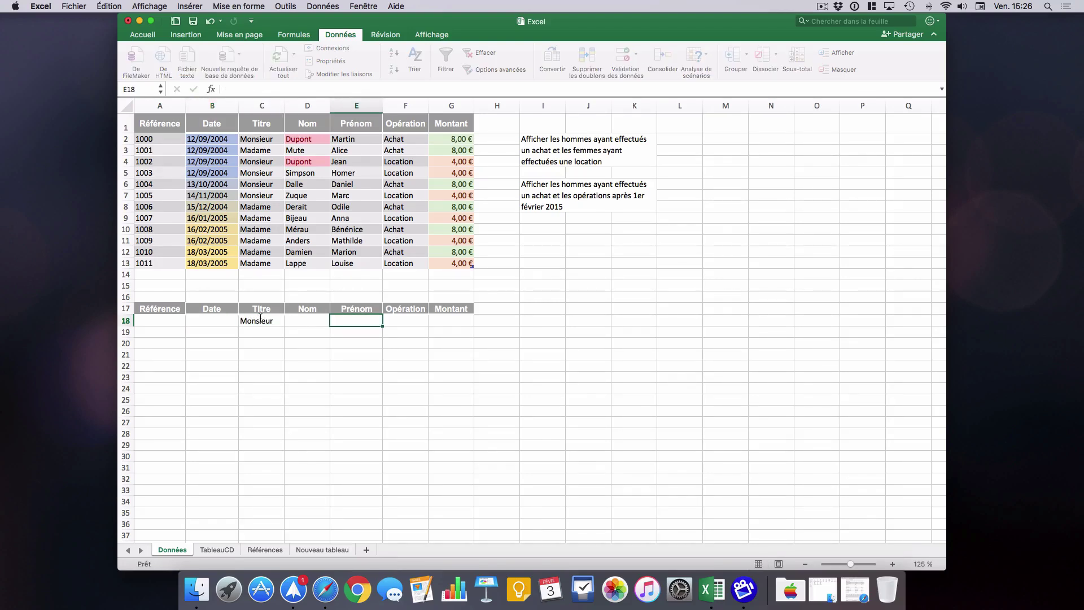
text(Ach)
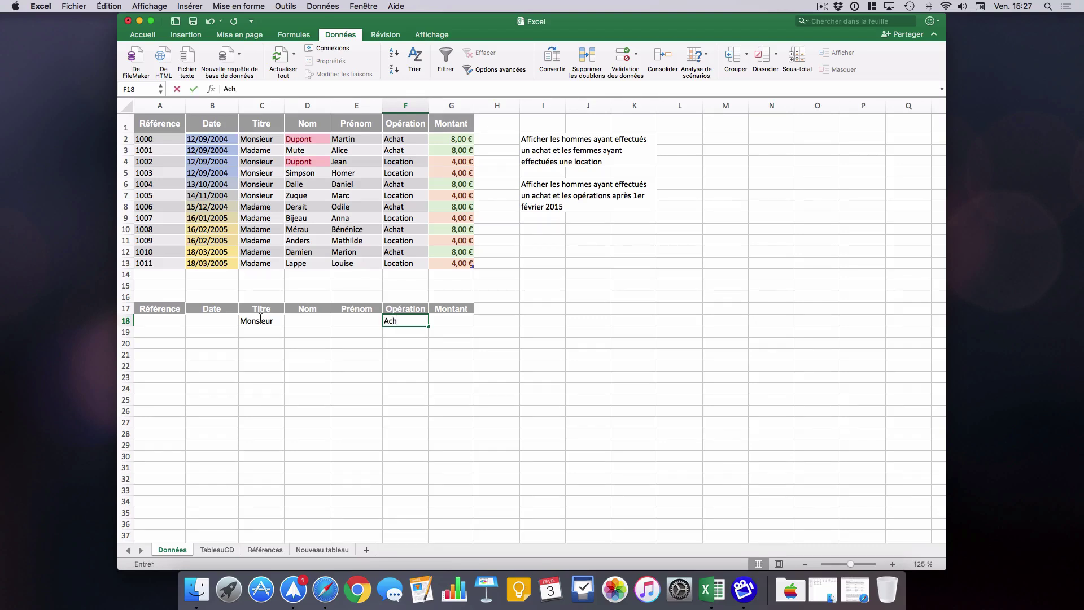
text(at)
key(Return)
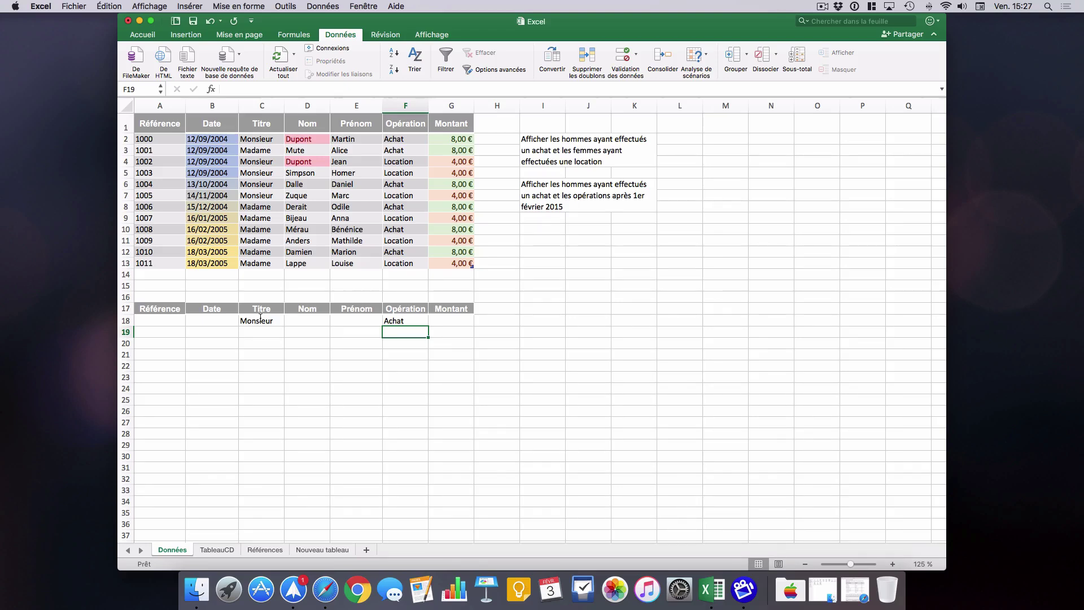
- Enter the date criterion ">=01/02/2005" under Date in B19, on the second criteria row
click(216, 332)
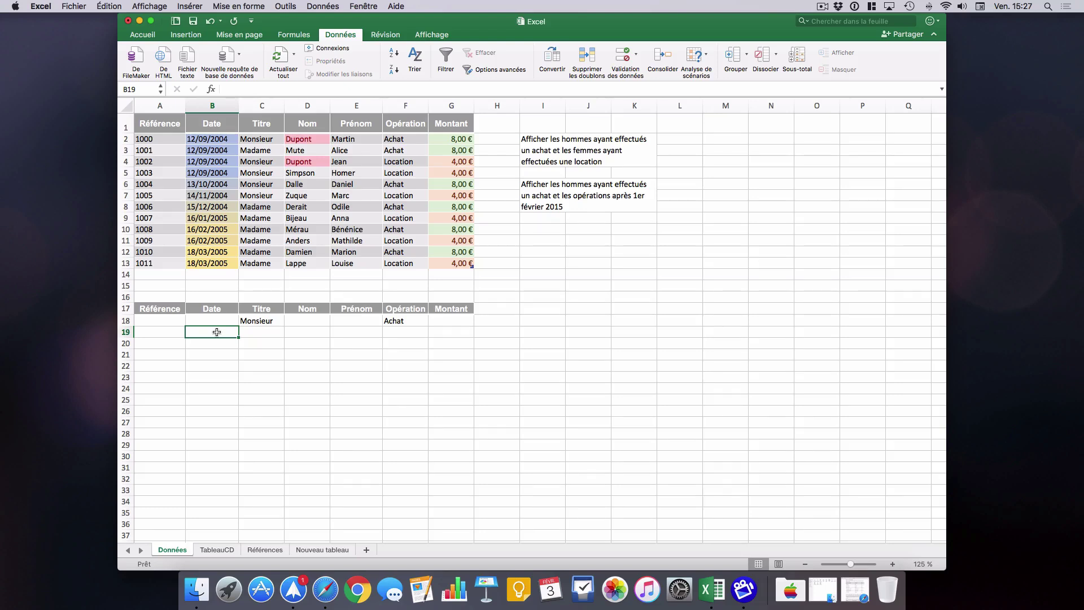
double_click(217, 332)
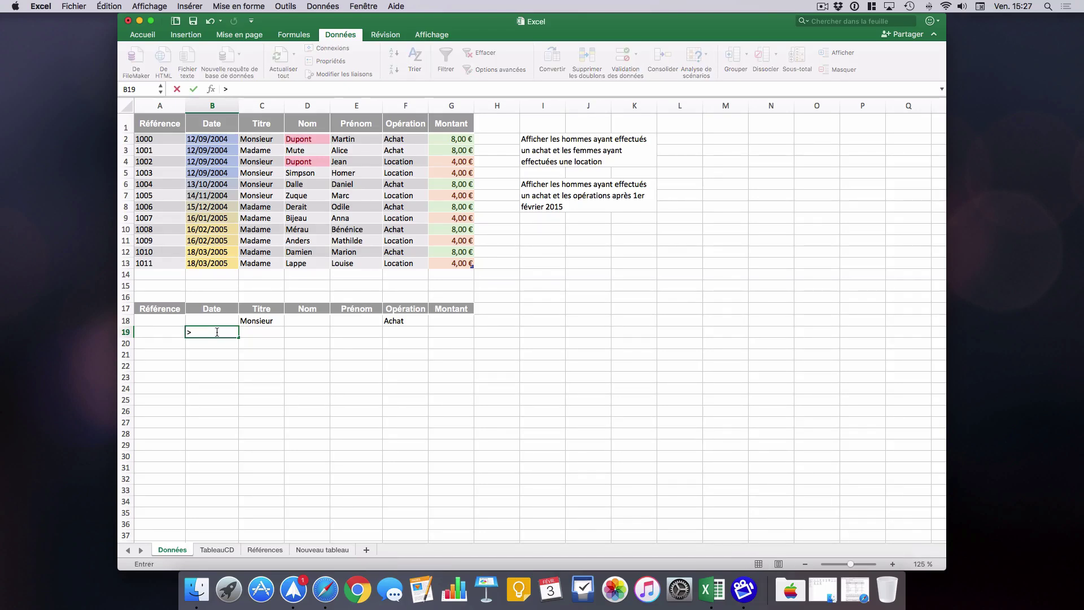
text(>+)
key(BackSpace)
text(=01/02/2005)
key(Return)
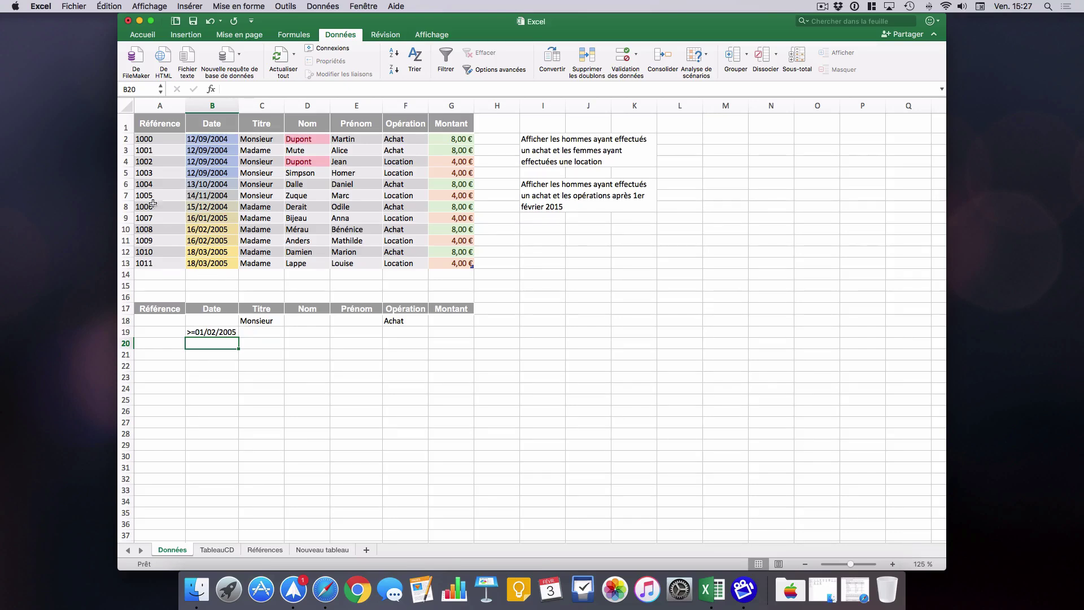
- Apply an advanced filter in place to the table A1:G13, with A17:G19 on the Données sheet as the criteria range
drag(151, 126, 448, 263)
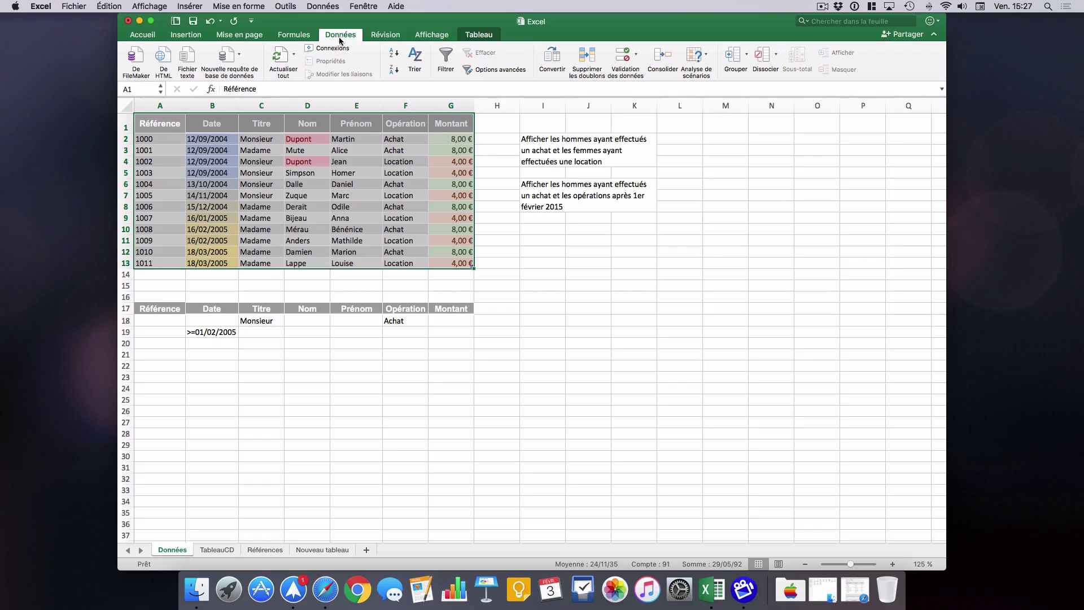
click(496, 69)
drag(523, 120, 582, 118)
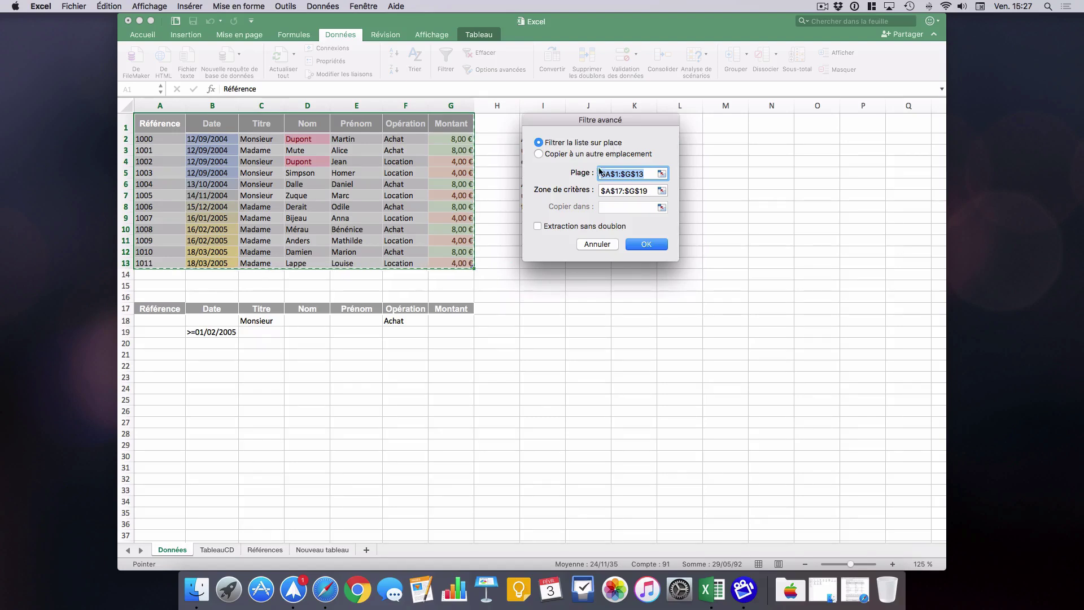
click(664, 191)
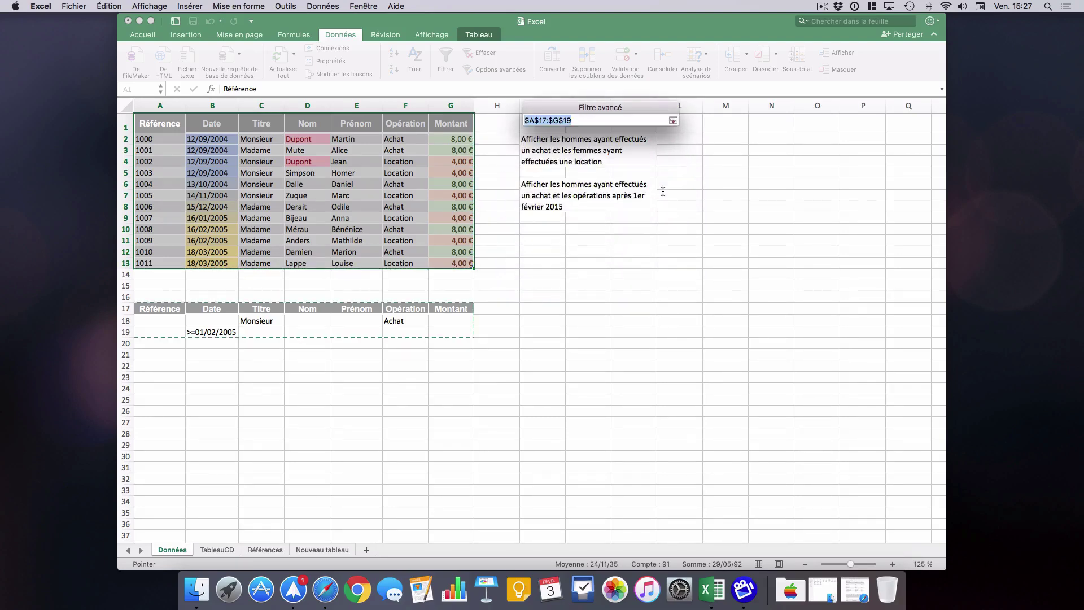
drag(158, 304, 435, 330)
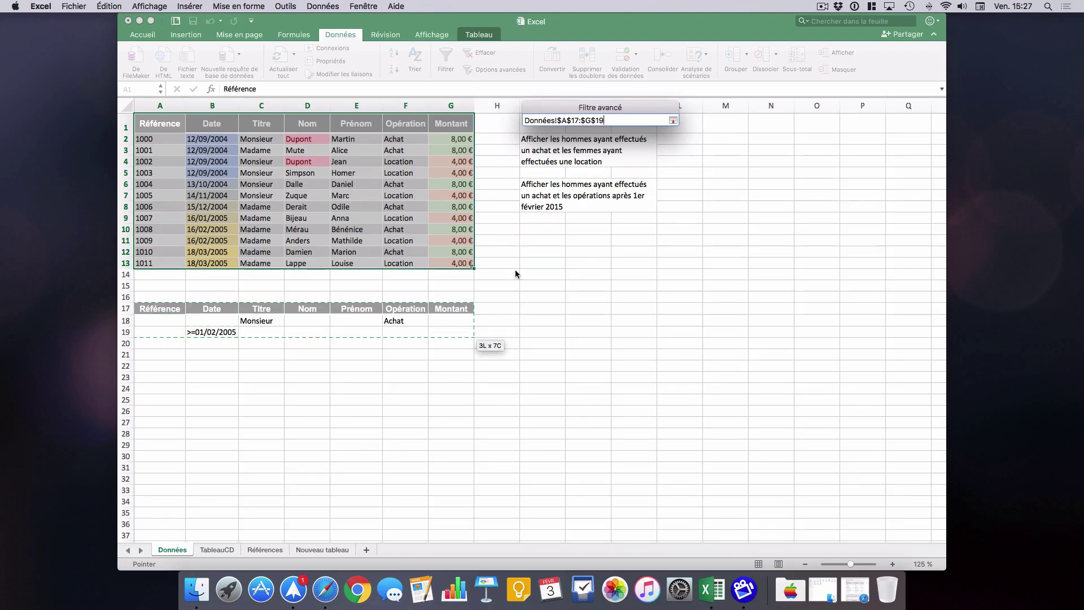
click(672, 120)
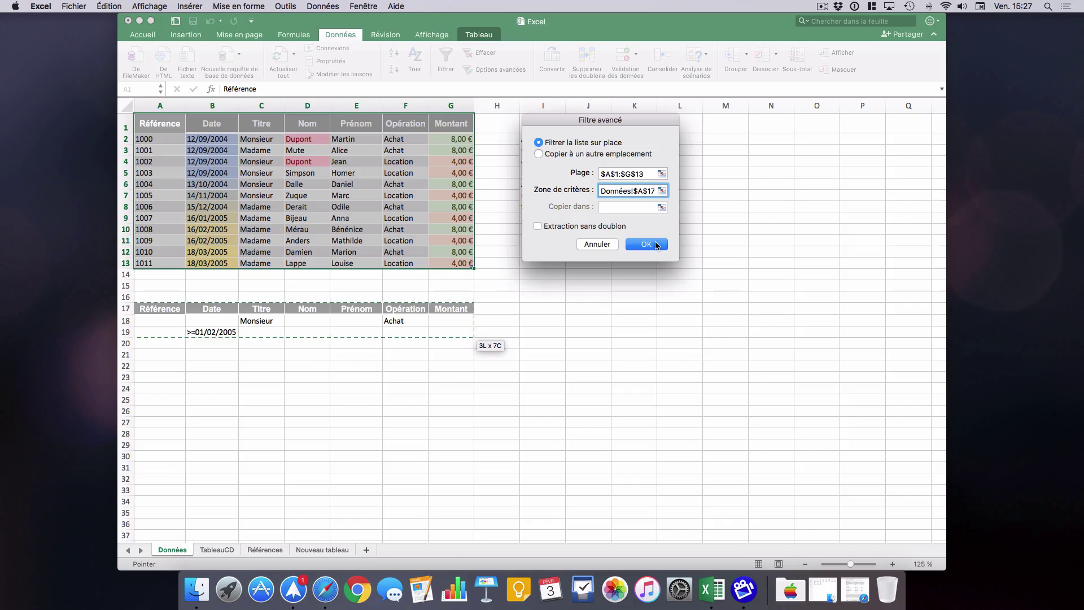
click(646, 245)
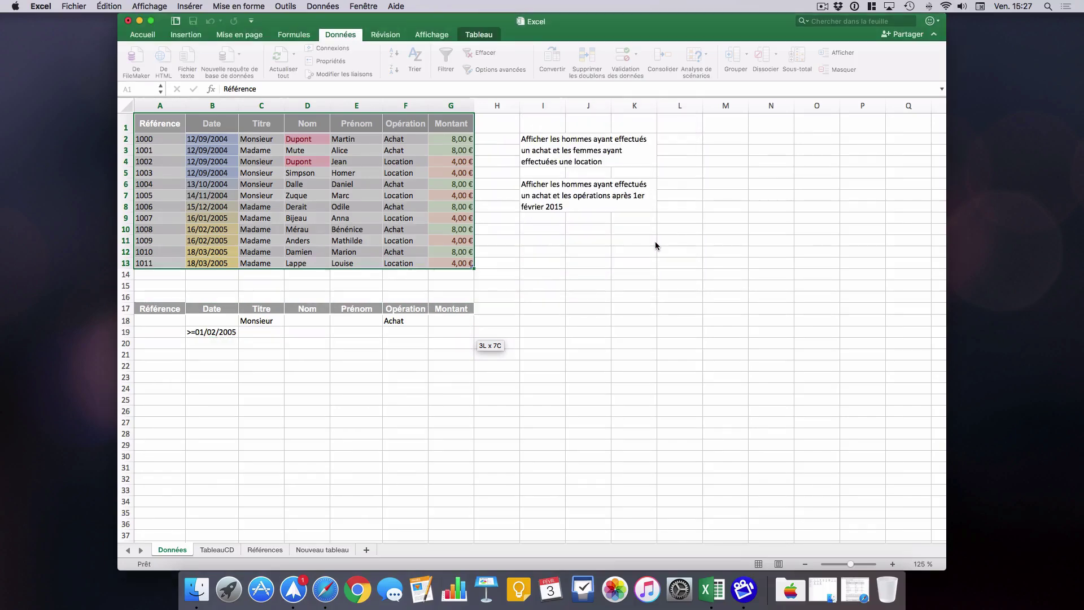
- Compare the filtered rows with the men's purchase criterion and the date criterion in B19
click(584, 262)
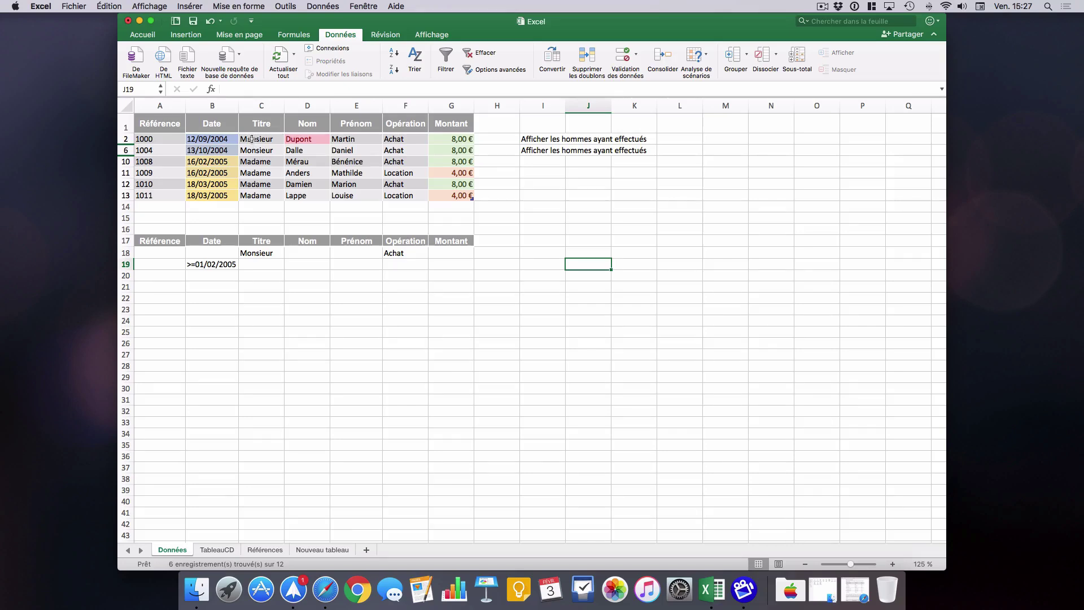
drag(251, 139, 401, 149)
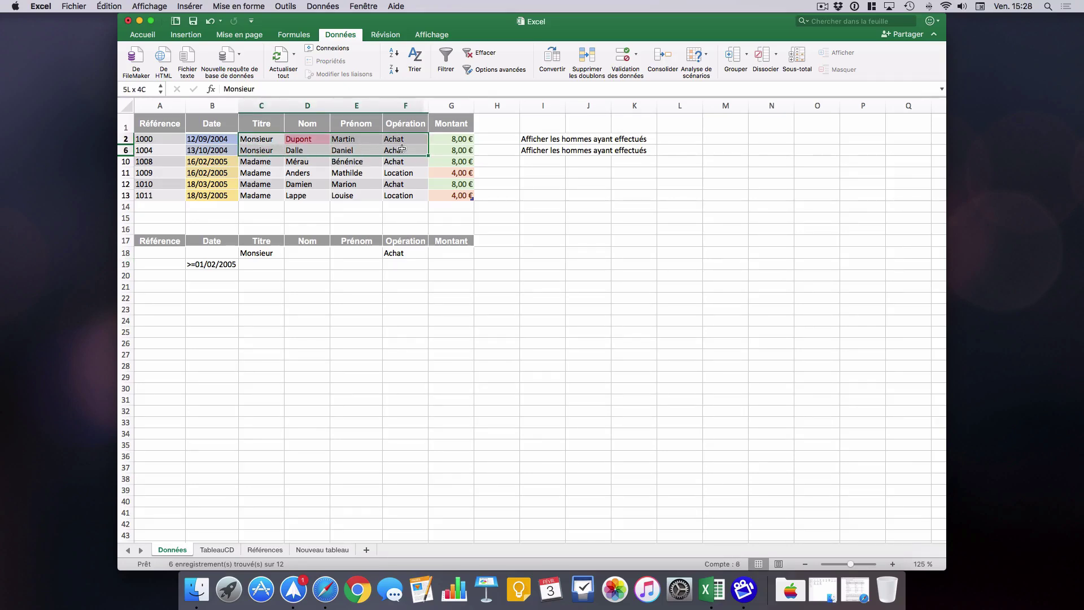
click(270, 189)
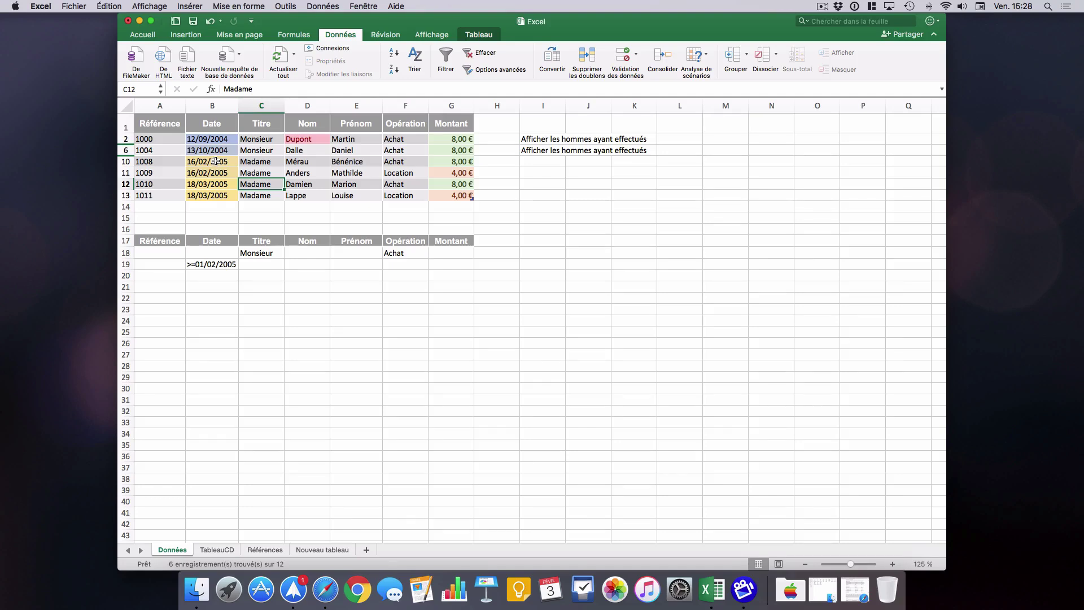
drag(215, 162, 450, 199)
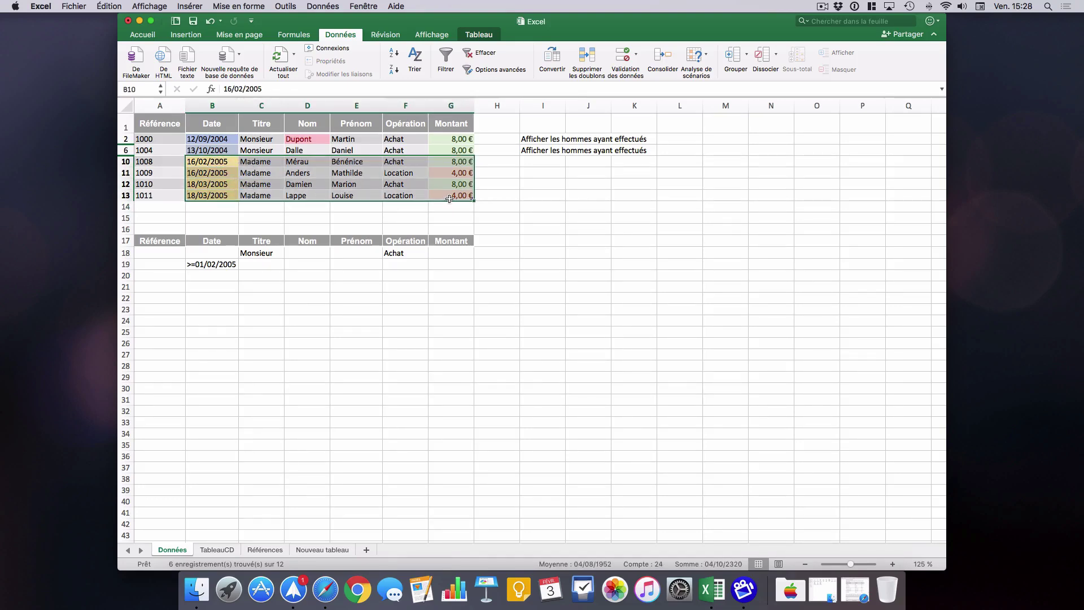
click(316, 276)
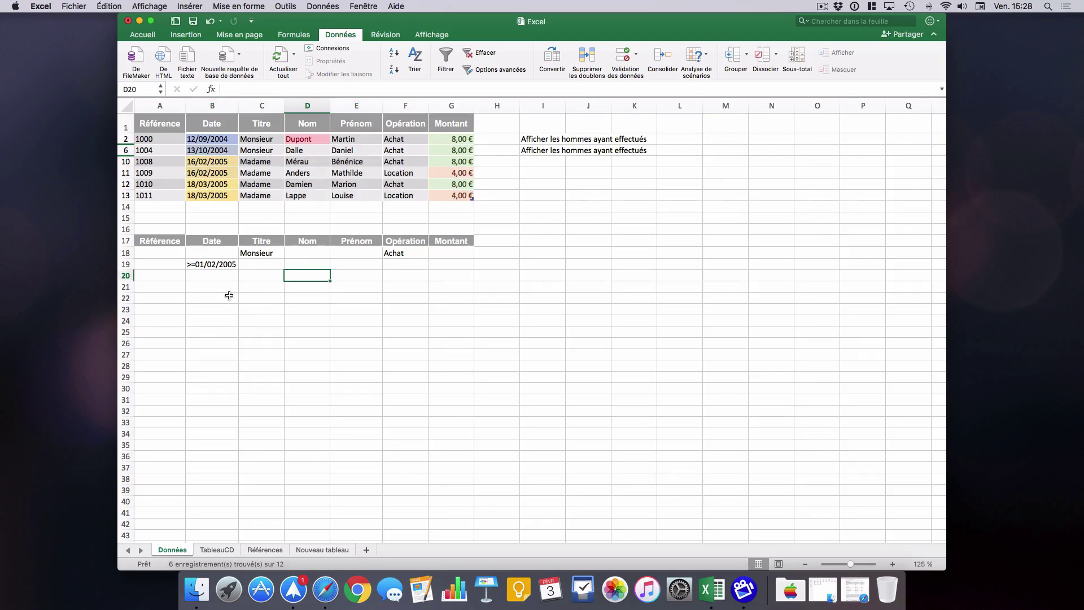
click(202, 269)
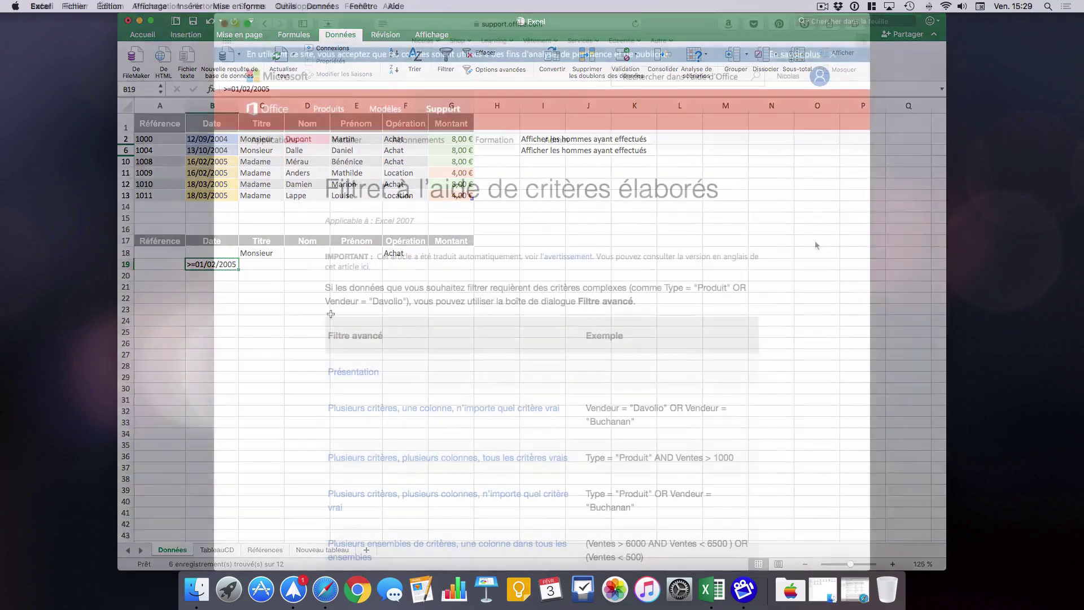
- In Safari, read through the Office support article "Filtrer à l'aide de critères élaborés" down to the comparison operators section
scroll(815, 245, down, 5)
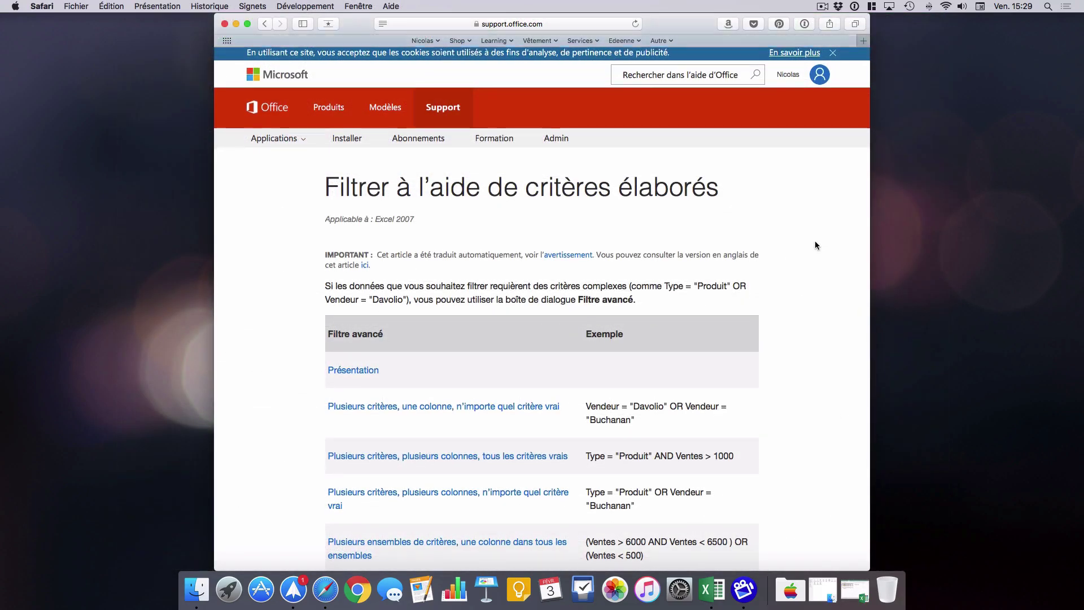
scroll(815, 242, down, 9)
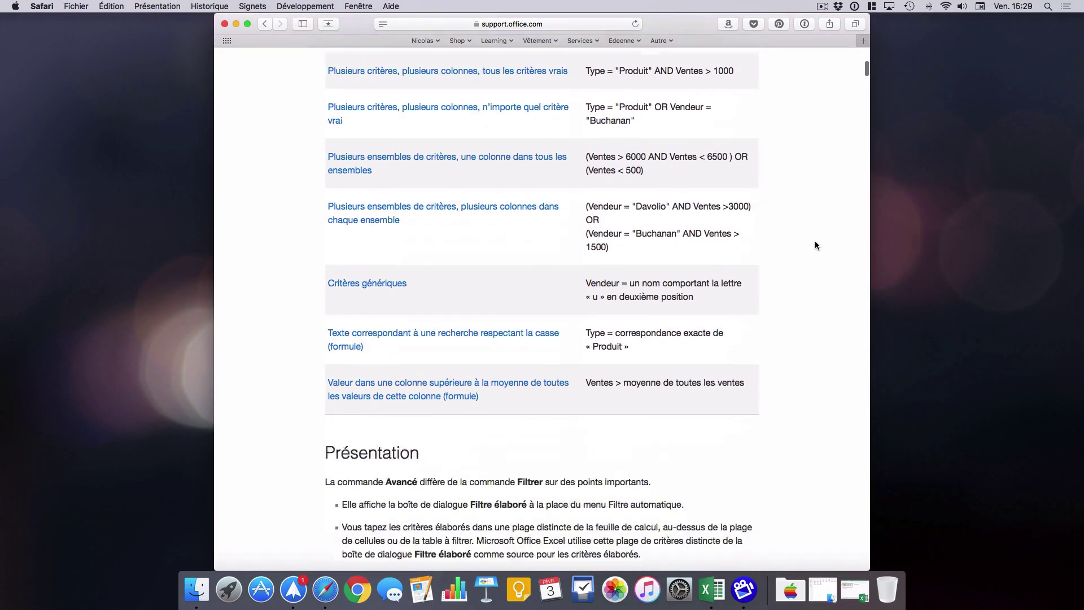
scroll(816, 245, down, 10)
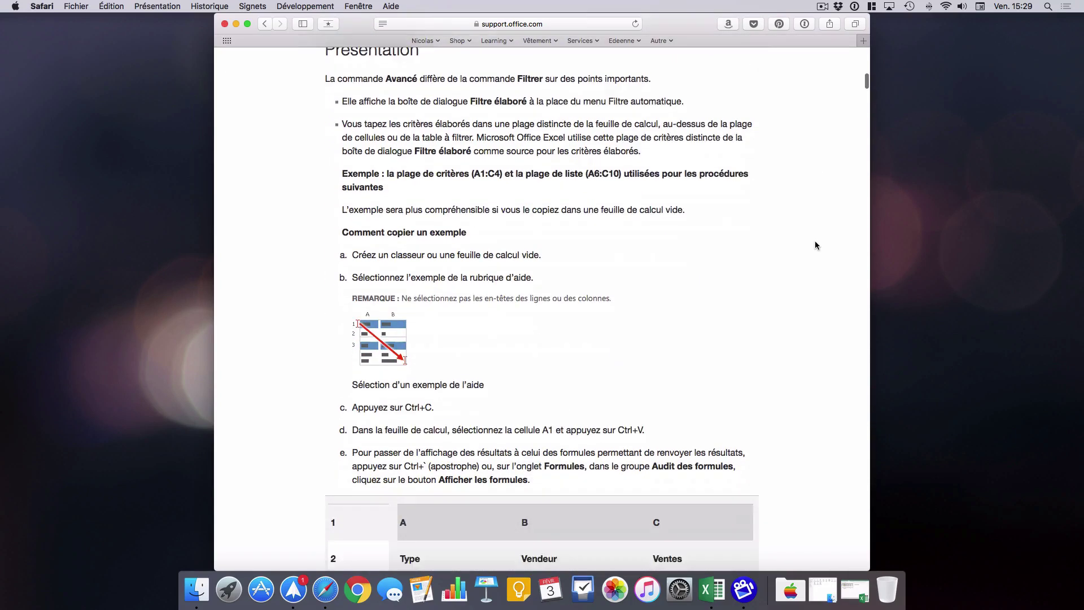
scroll(815, 245, down, 8)
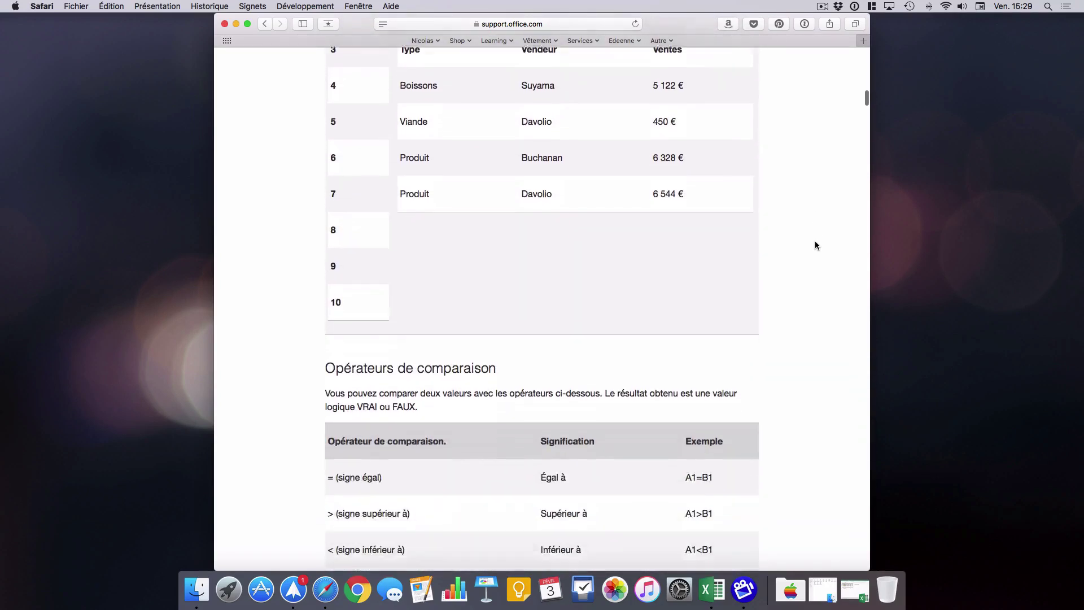